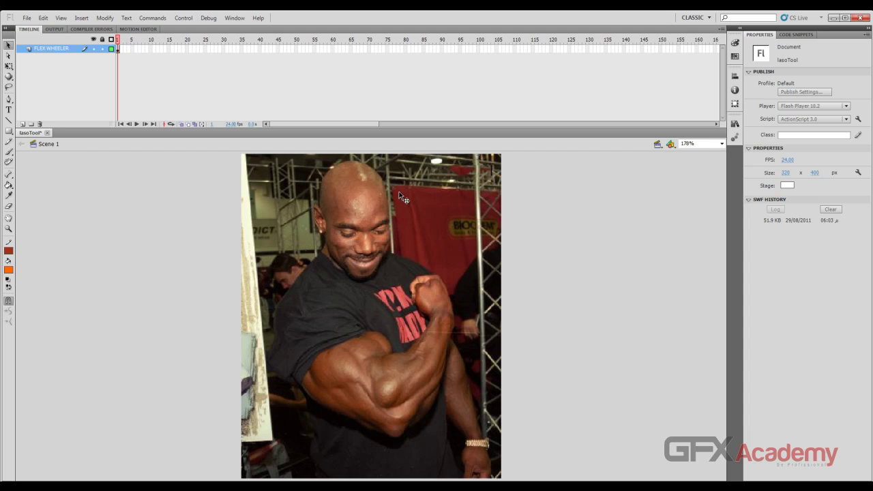
# Check the placed photo's object type in its properties and view the available file import options
pyautogui.click(404, 205)
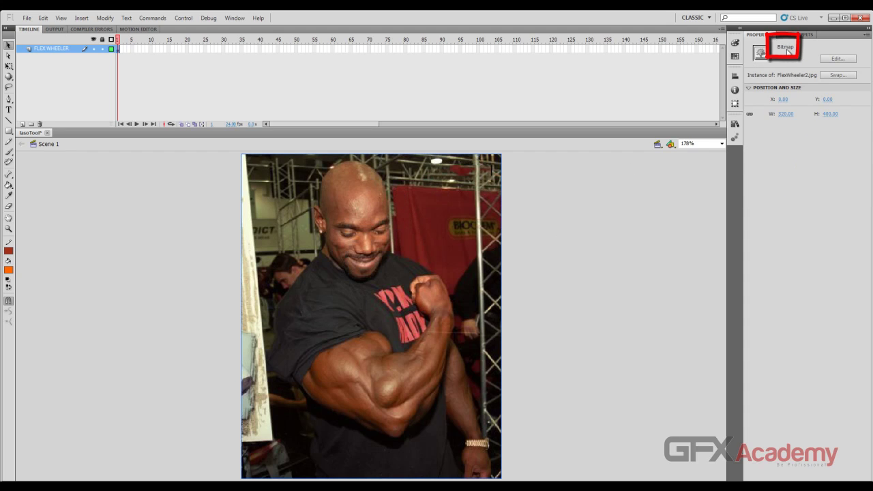
pyautogui.click(26, 18)
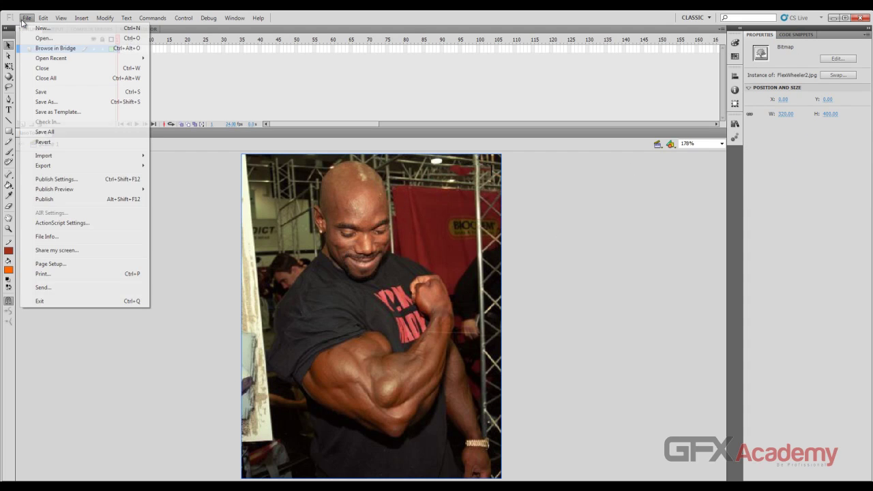
pyautogui.moveTo(104, 159)
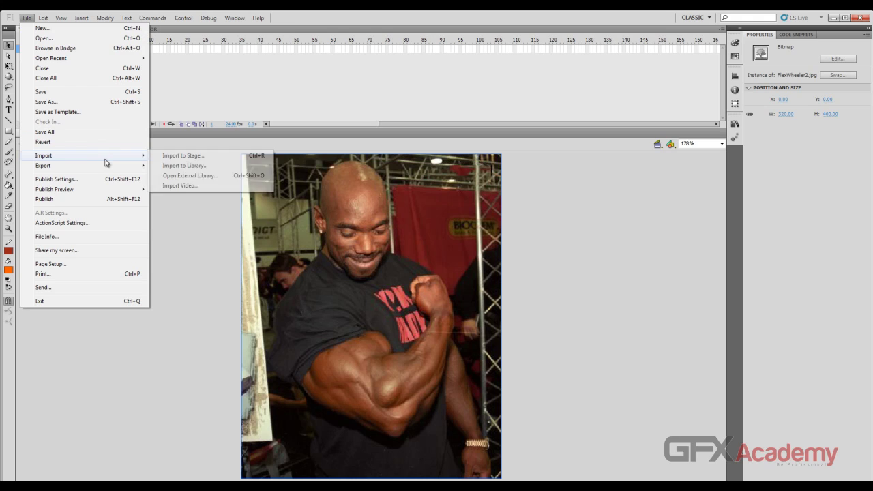
pyautogui.click(225, 160)
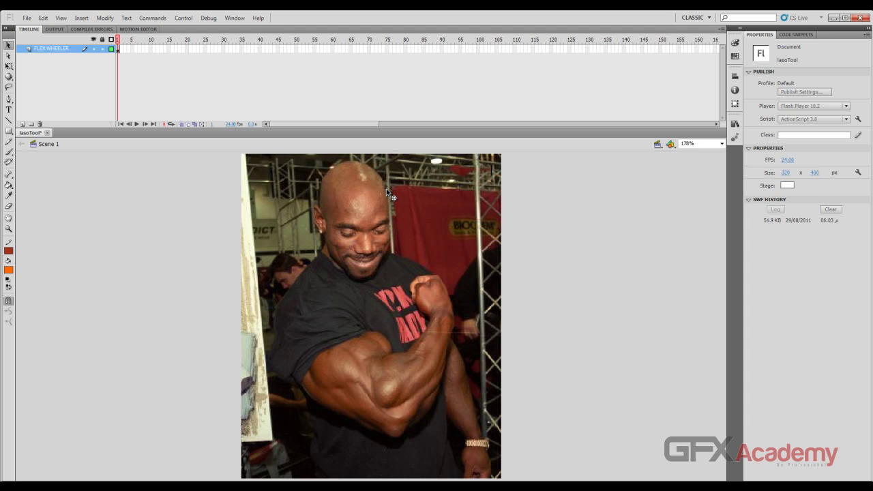
# Break apart the bitmap photo on the stage into an editable shape and deselect it
pyautogui.click(407, 217)
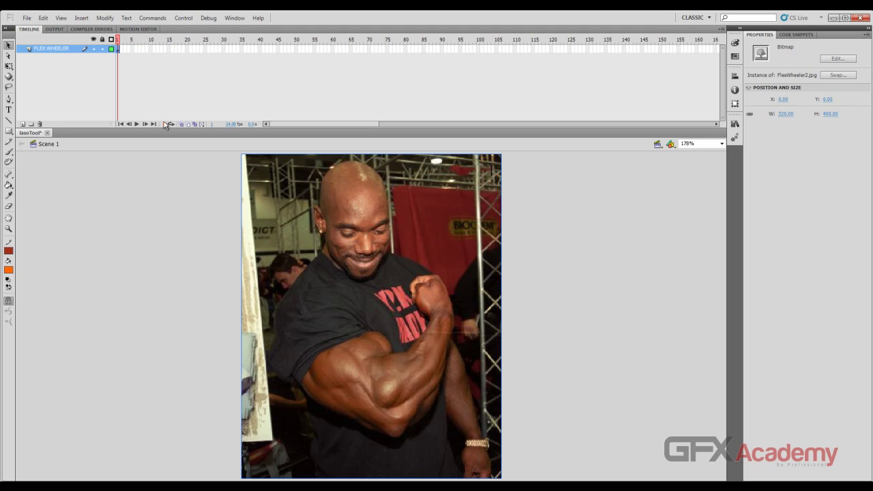
pyautogui.click(83, 19)
pyautogui.moveTo(104, 18)
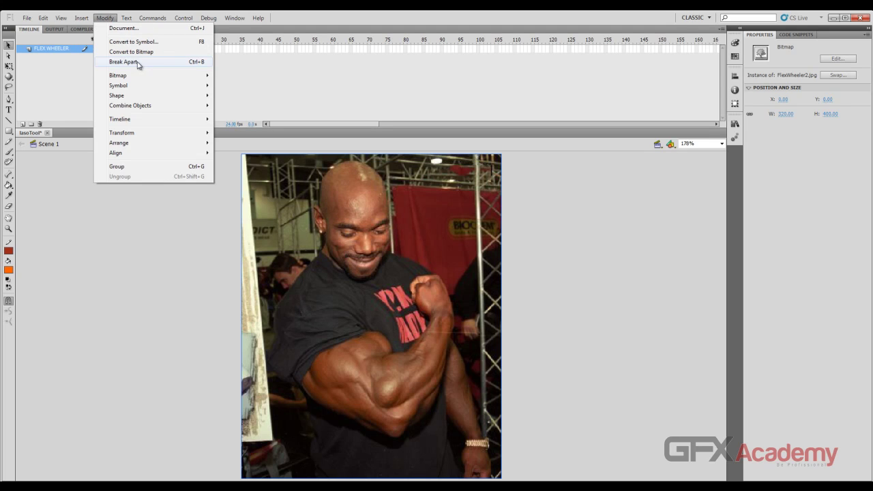
pyautogui.click(137, 63)
pyautogui.click(531, 256)
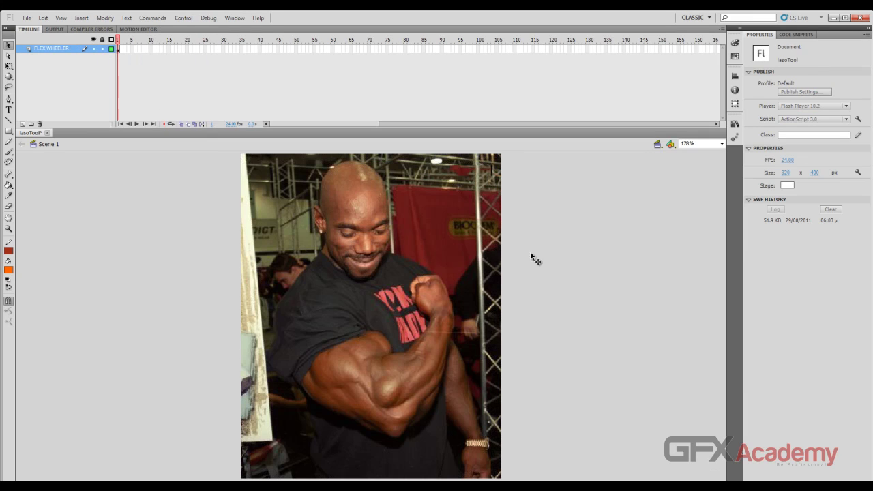
# Delete a horizontal strip across the full width of the photo at chin height and undo the deletion
pyautogui.moveTo(509, 252); pyautogui.dragTo(222, 291)
pyautogui.press('Delete')
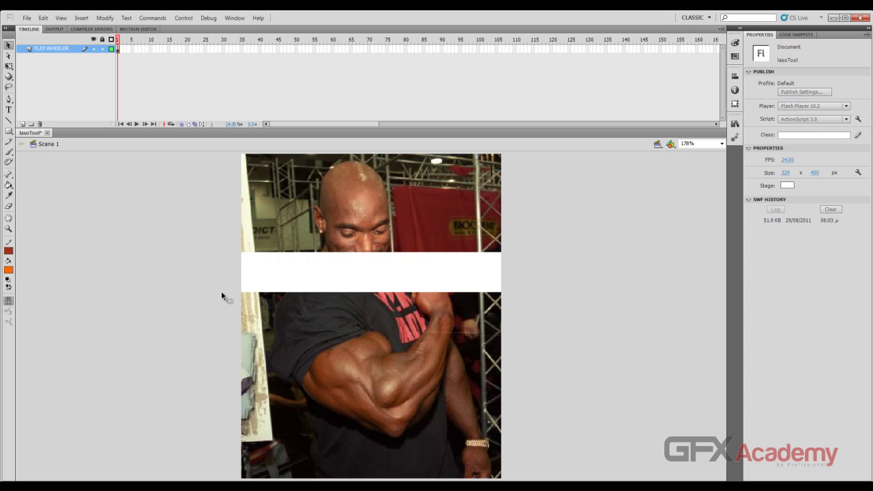
pyautogui.hotkey('ctrl', 'z')
# Try reshaping the left and right edges of the photo shape with inward curves, and undo these changes
pyautogui.moveTo(224, 275)
pyautogui.mouseDown()
pyautogui.moveTo(236, 285)
pyautogui.moveTo(252, 147)
pyautogui.moveTo(298, 287)
pyautogui.moveTo(218, 300)
pyautogui.mouseUp()
pyautogui.press('Delete')
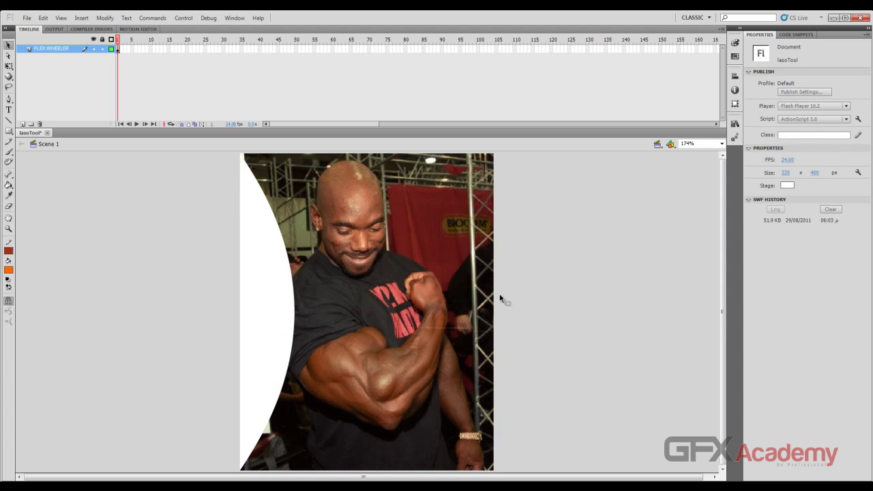
pyautogui.moveTo(496, 297)
pyautogui.mouseDown()
pyautogui.moveTo(432, 297)
pyautogui.moveTo(436, 304)
pyautogui.mouseUp()
pyautogui.press('Delete')
pyautogui.hotkey('ctrl', 'z')
pyautogui.hotkey('ctrl', 'z')
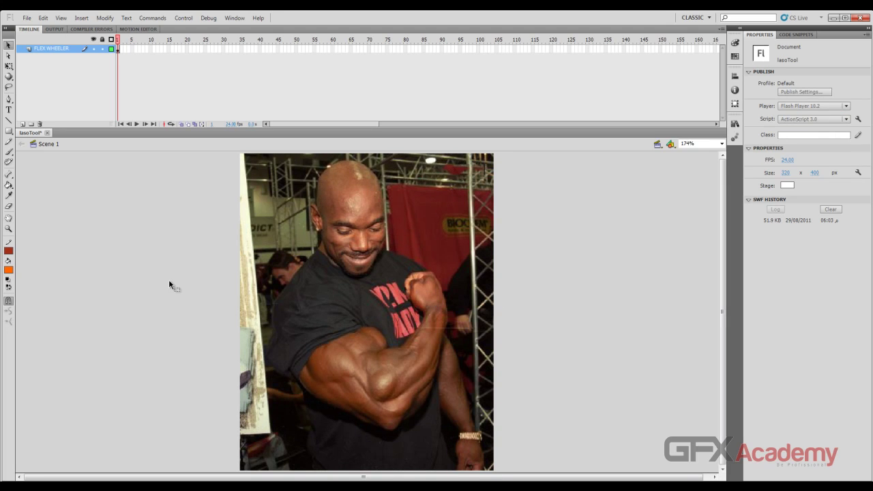
# Set the Lasso tool's Magic Wand threshold to 50 and smoothing to Smooth, and activate the Magic Wand
pyautogui.press('l')
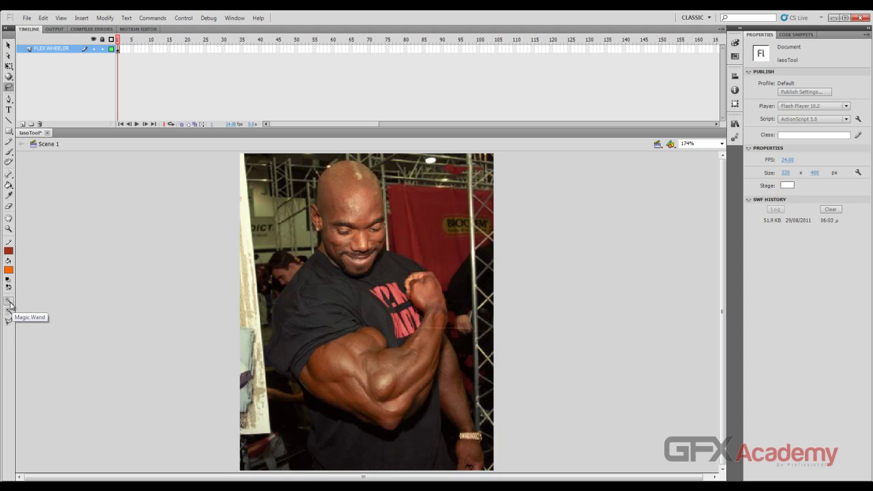
pyautogui.click(9, 312)
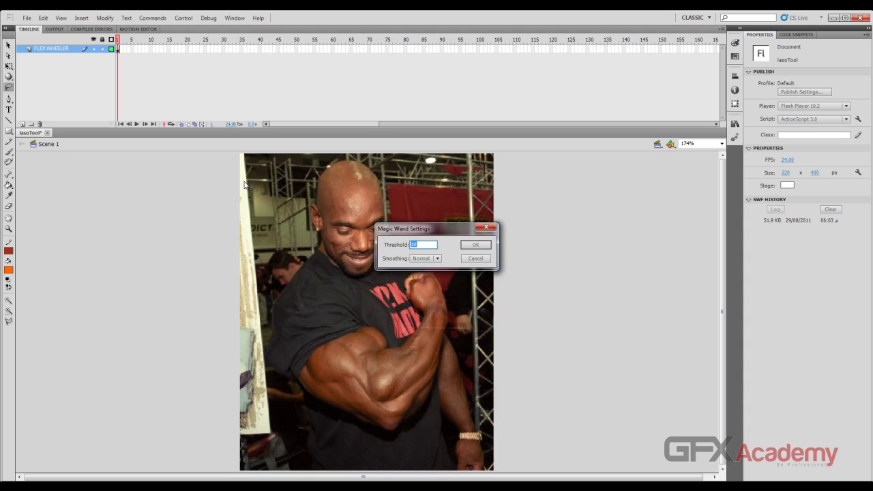
pyautogui.moveTo(428, 230); pyautogui.dragTo(551, 198)
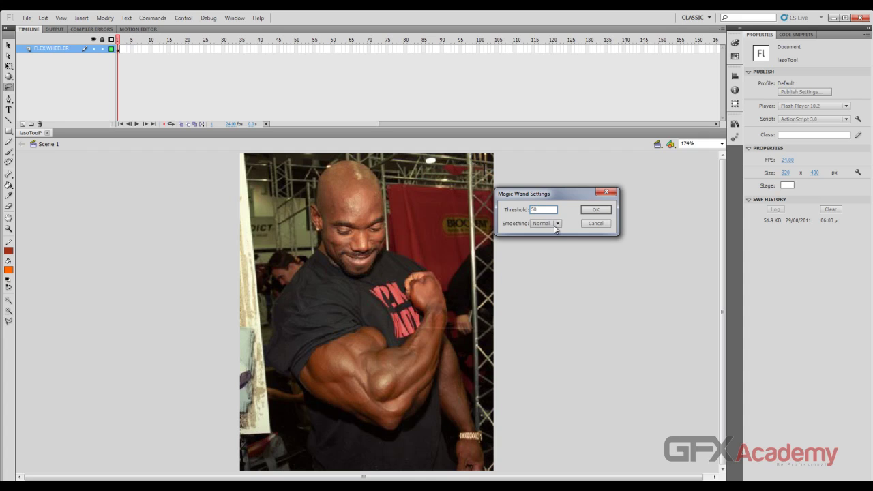
pyautogui.click(558, 223)
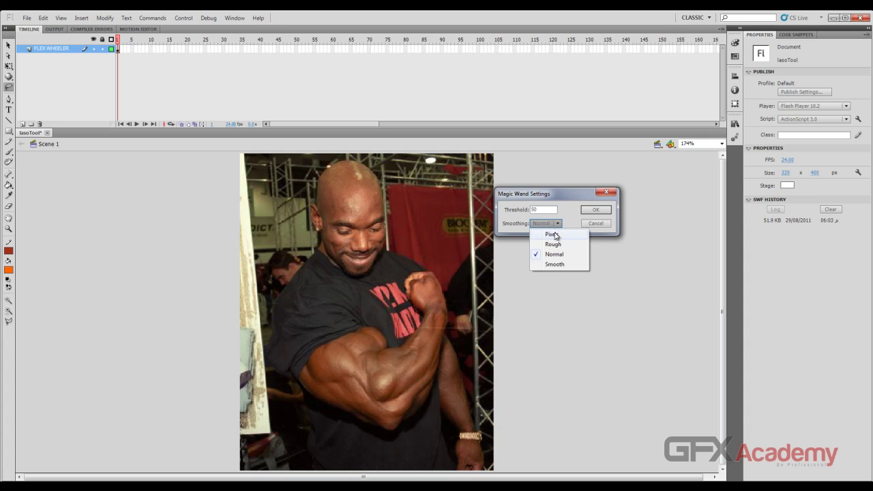
pyautogui.click(556, 265)
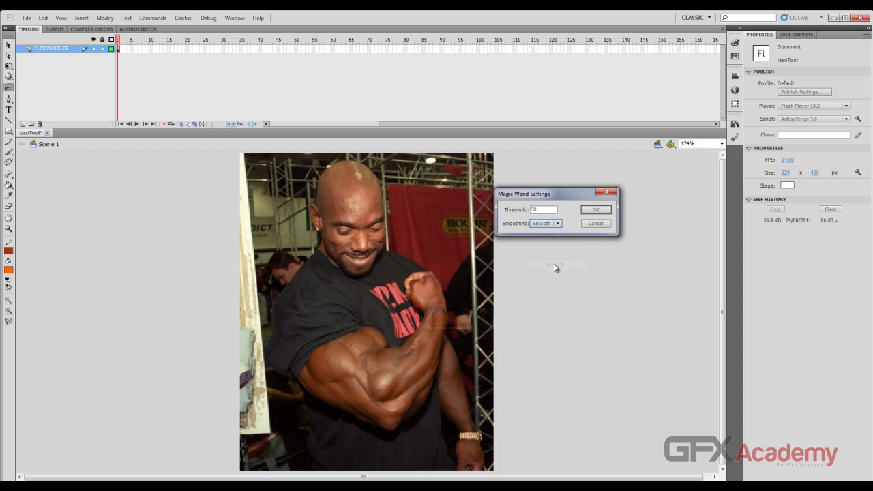
pyautogui.click(596, 213)
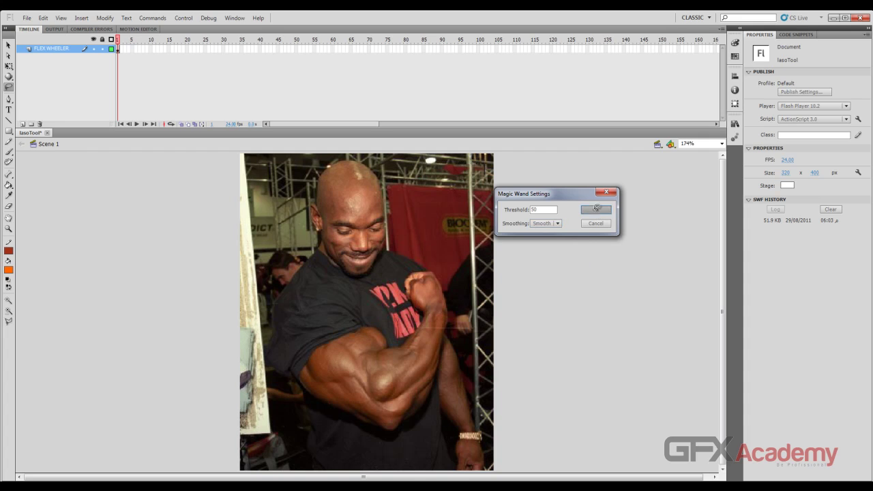
pyautogui.click(8, 302)
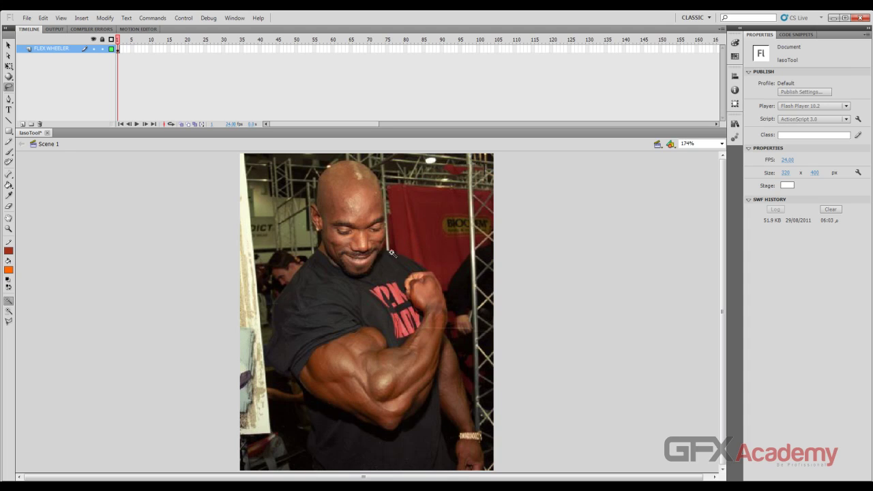
# Try Magic Wand selections from several areas of the photo with threshold 50, clearing each selection
pyautogui.hotkey('ctrl', 'b')
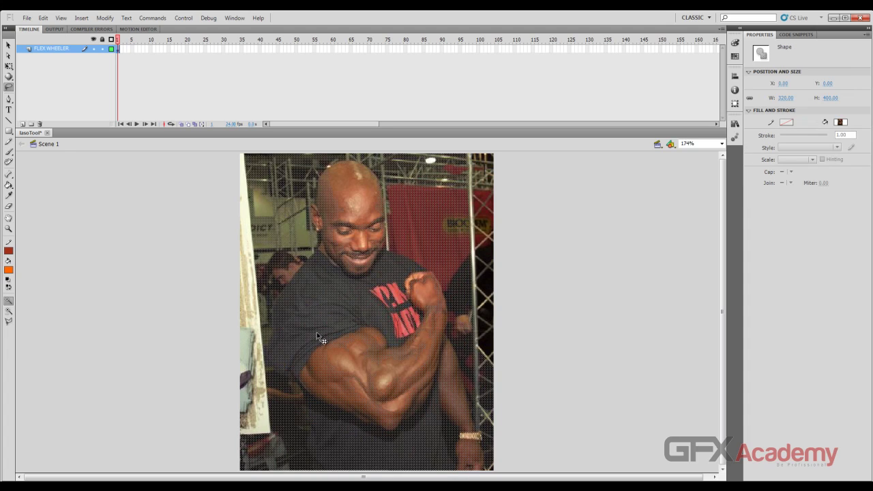
pyautogui.click(208, 280)
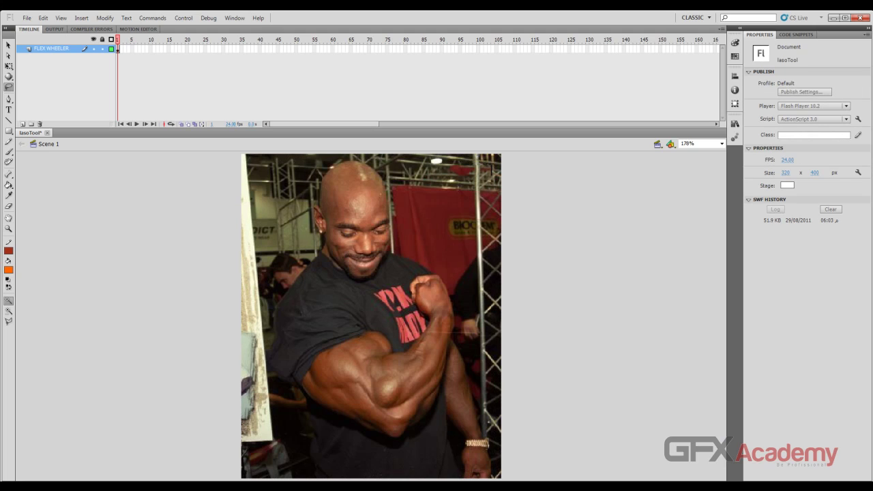
pyautogui.click(431, 230)
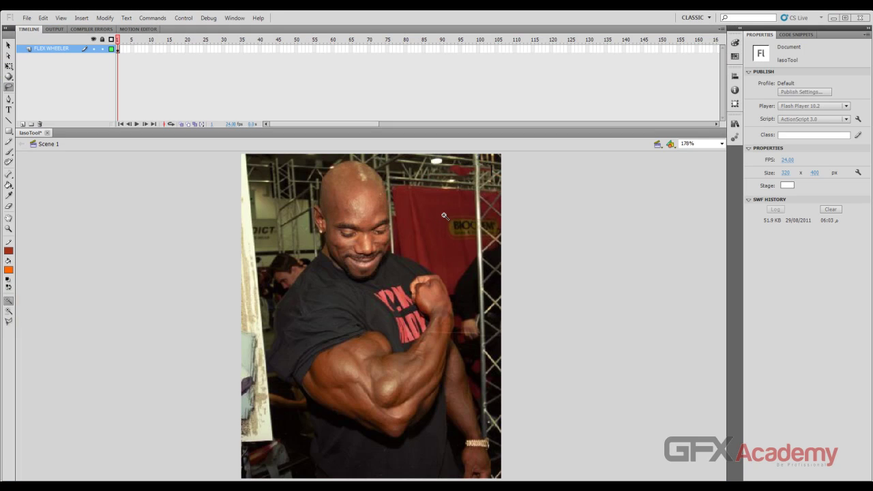
pyautogui.hotkey('ctrl', 'a')
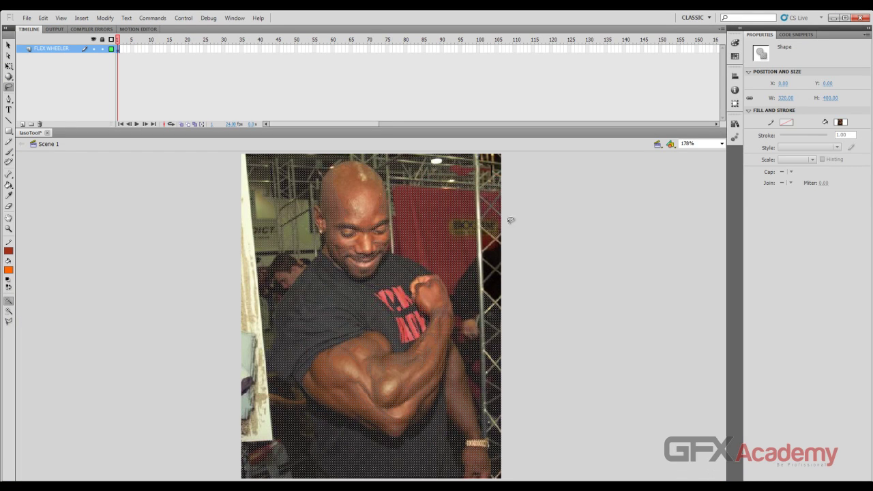
pyautogui.click(532, 246)
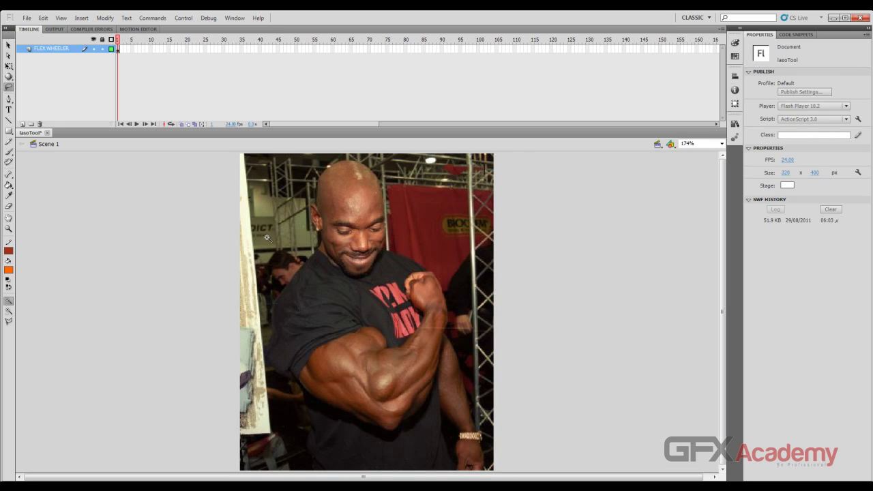
pyautogui.hotkey('ctrl', 'a')
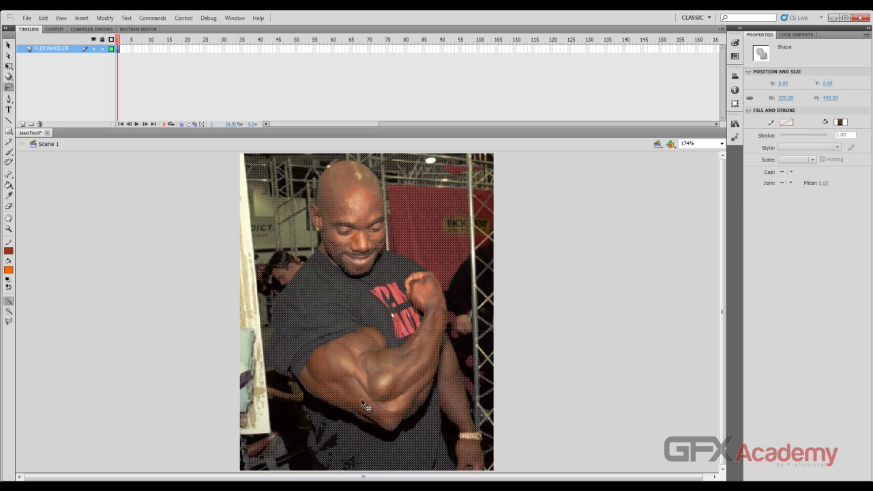
pyautogui.click(520, 334)
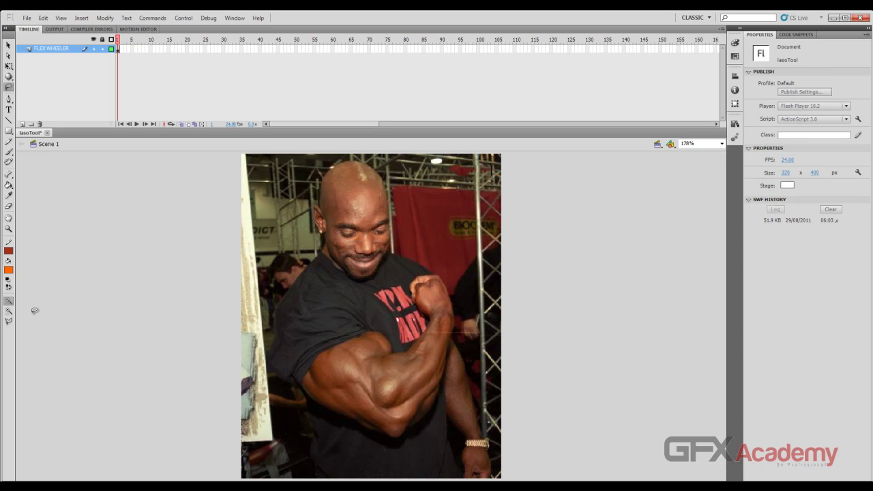
# Lower the Magic Wand threshold and select several skin areas on the man's flexed arm
pyautogui.click(9, 311)
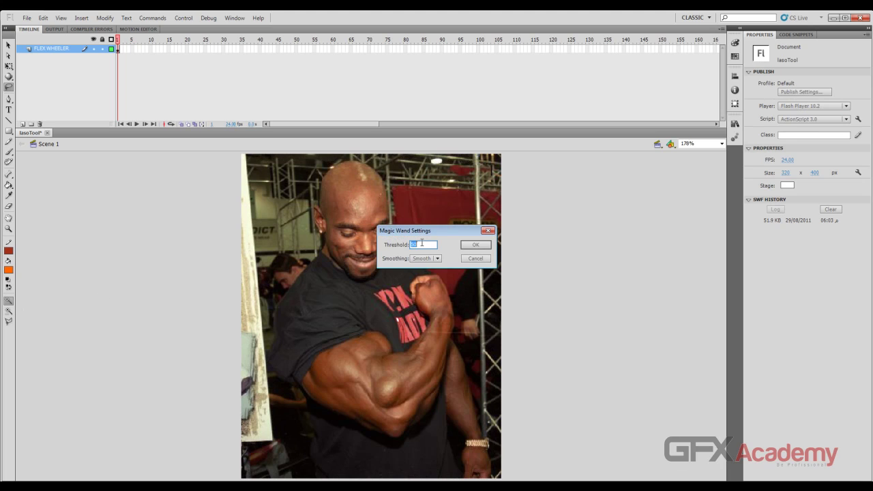
pyautogui.click(473, 244)
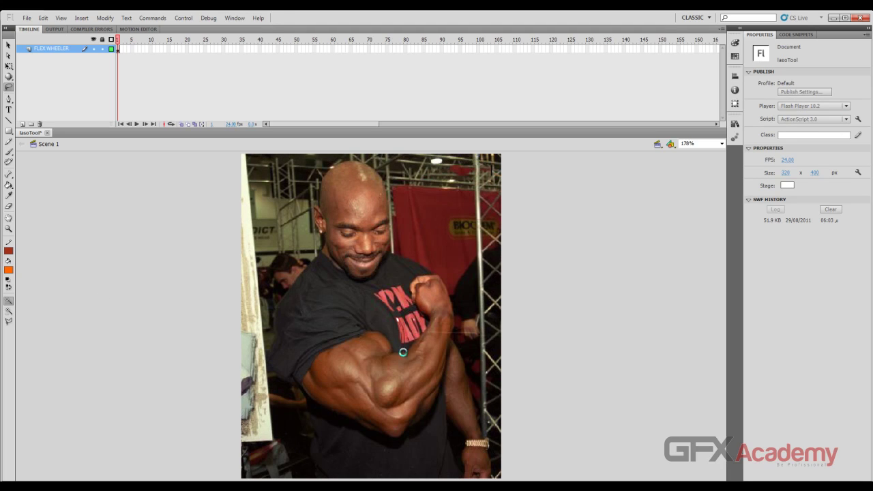
pyautogui.click(372, 366)
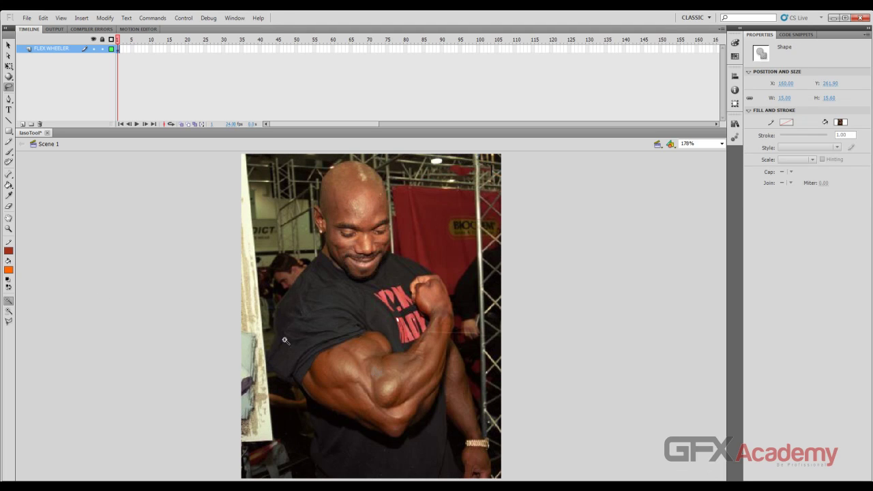
pyautogui.click(329, 365)
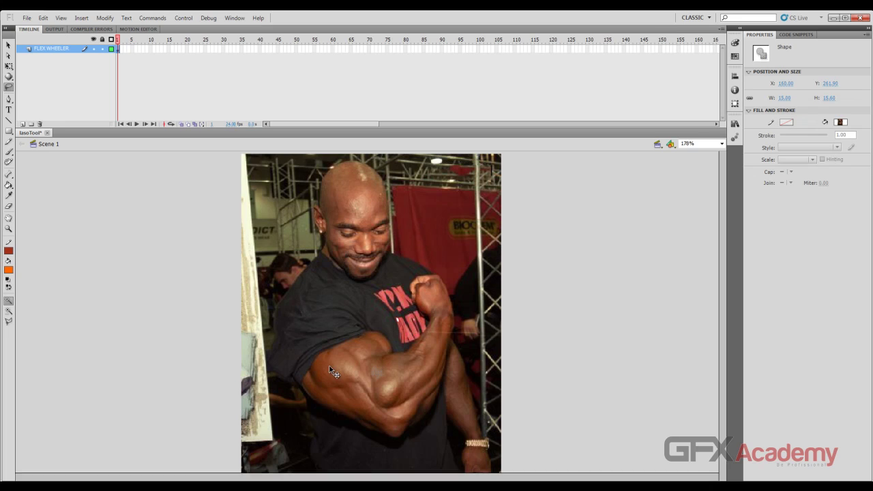
pyautogui.click(332, 402)
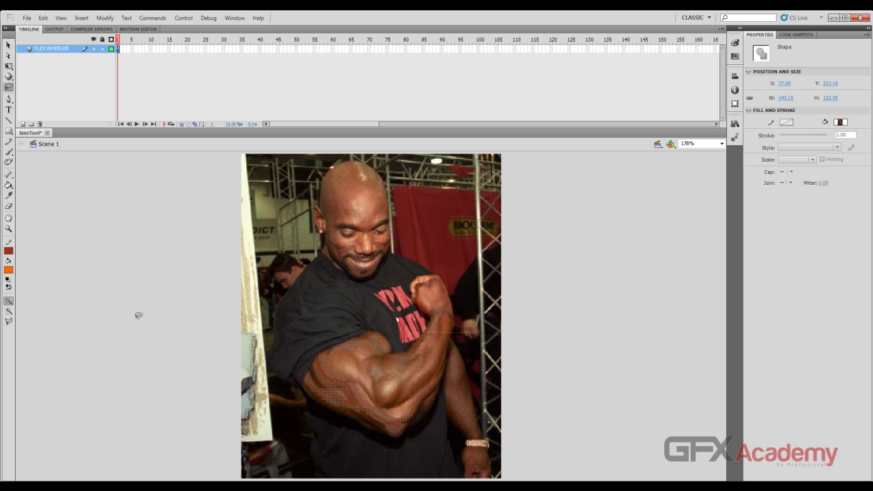
# Set the Magic Wand threshold to 25 and try selecting the red banner behind the man
pyautogui.click(9, 311)
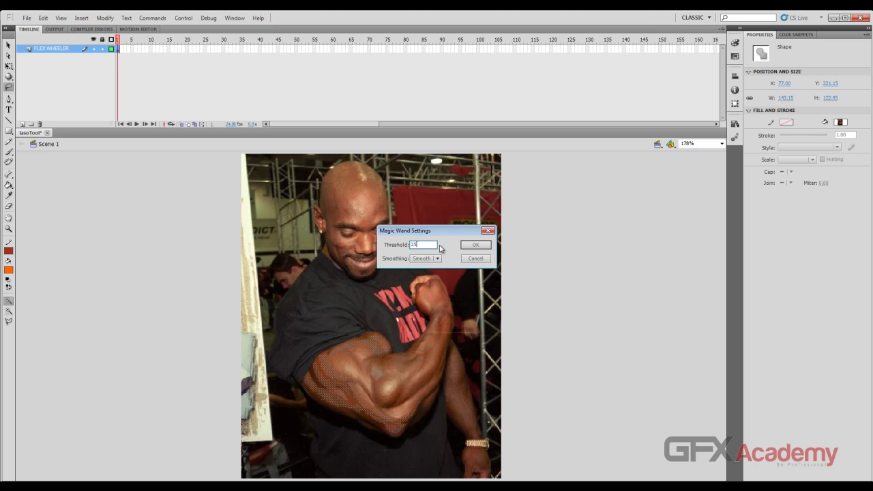
pyautogui.click(476, 245)
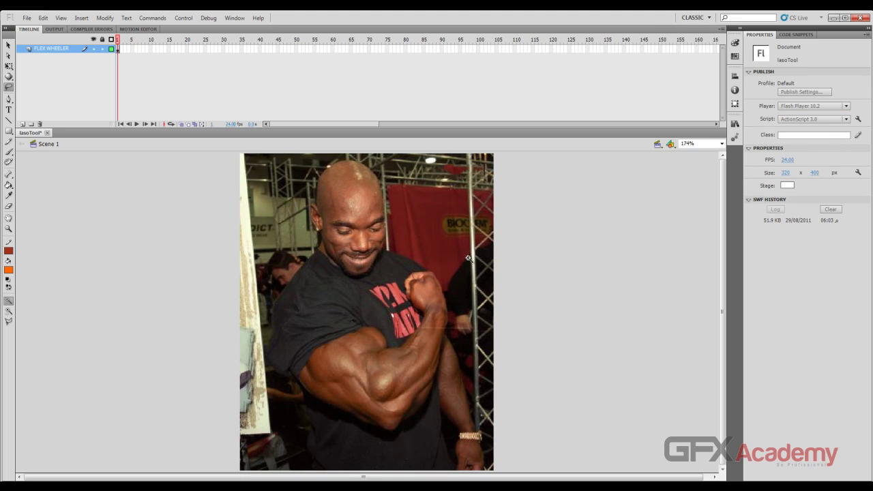
pyautogui.click(419, 225)
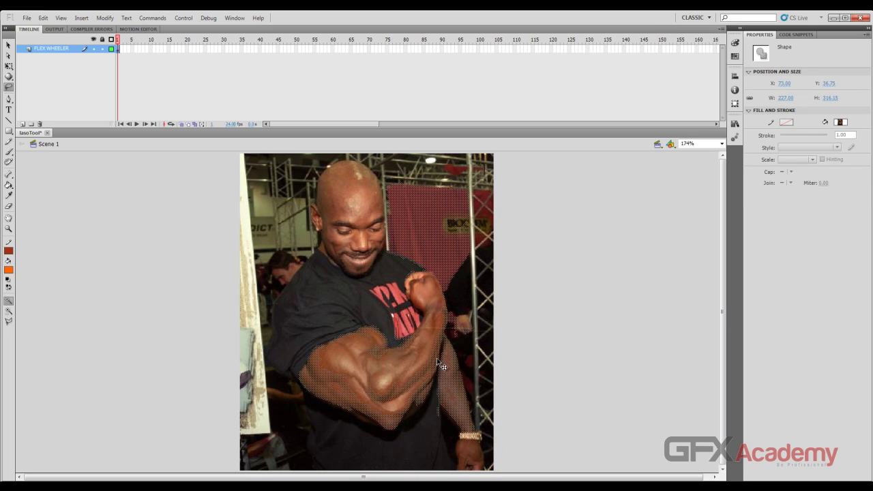
# Set the Magic Wand threshold to 20 and select the red banner behind the man
pyautogui.click(9, 311)
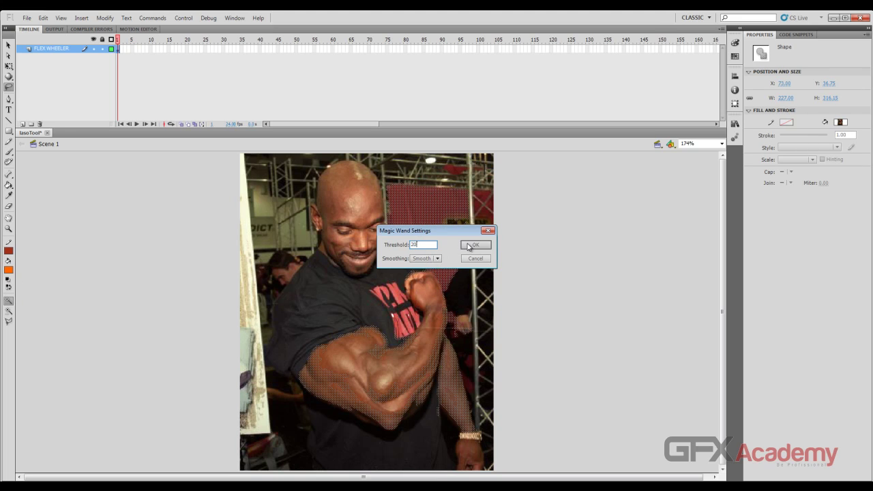
pyautogui.click(476, 245)
pyautogui.click(444, 243)
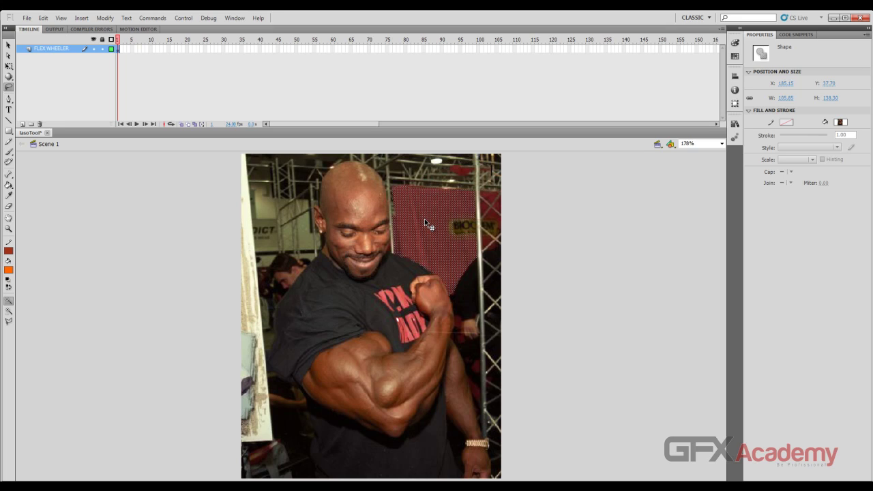
# Check the Magic Wand settings and extend the selection to the red banner pieces behind the metal truss
pyautogui.click(8, 314)
pyautogui.moveTo(453, 232); pyautogui.dragTo(569, 243)
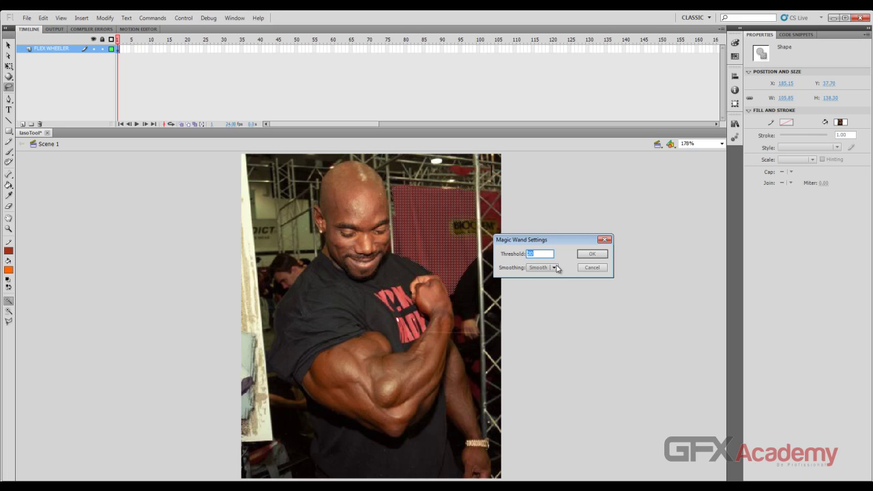
pyautogui.click(588, 254)
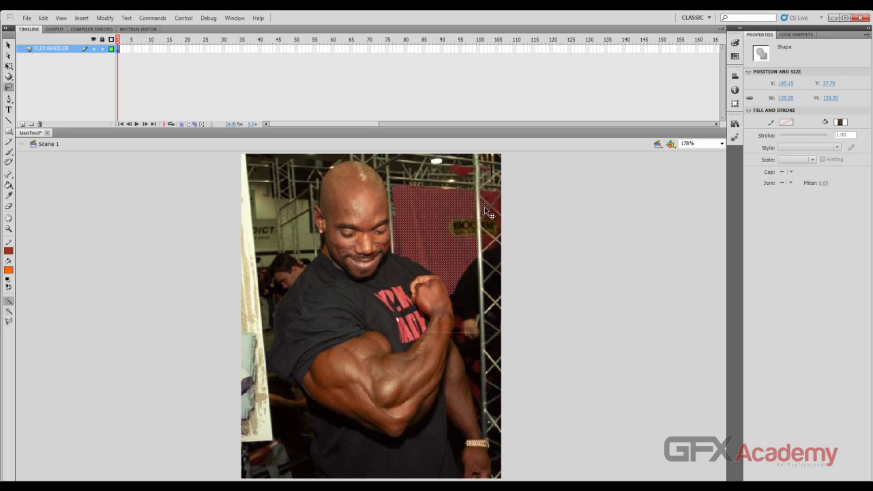
pyautogui.click(498, 212)
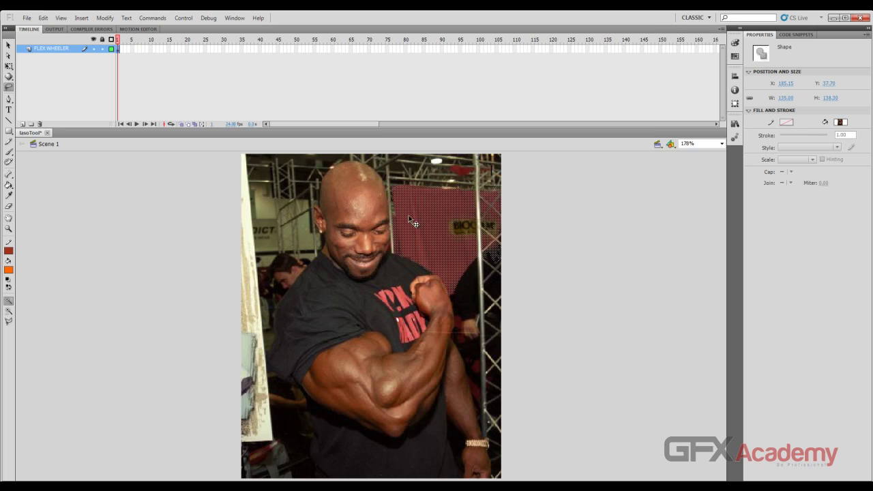
# Try moving the selected banner pieces out of the photo, undo the move and clear the selection
pyautogui.moveTo(412, 214)
pyautogui.mouseDown()
pyautogui.moveTo(389, 235)
pyautogui.moveTo(177, 259)
pyautogui.moveTo(140, 242)
pyautogui.mouseUp()
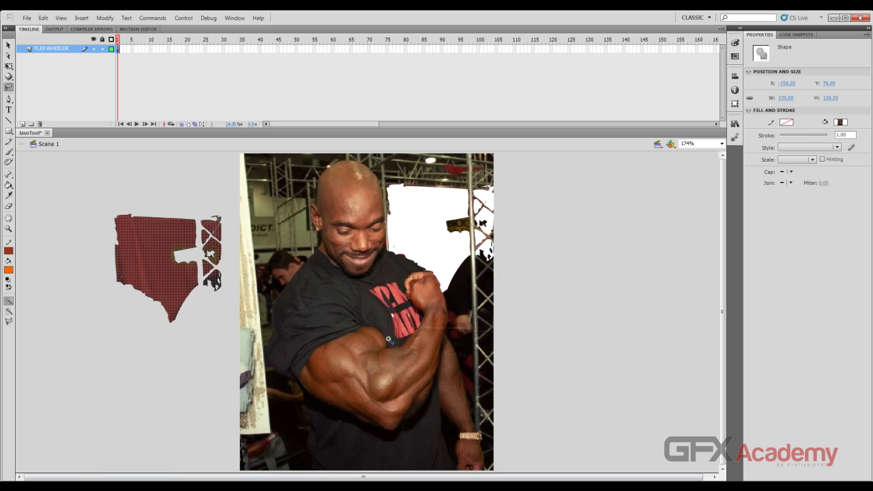
pyautogui.hotkey('ctrl', 'z')
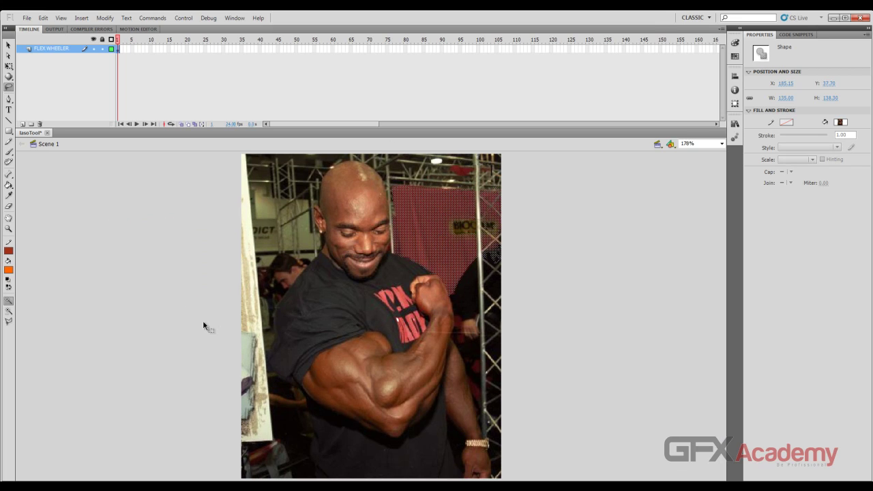
pyautogui.click(9, 46)
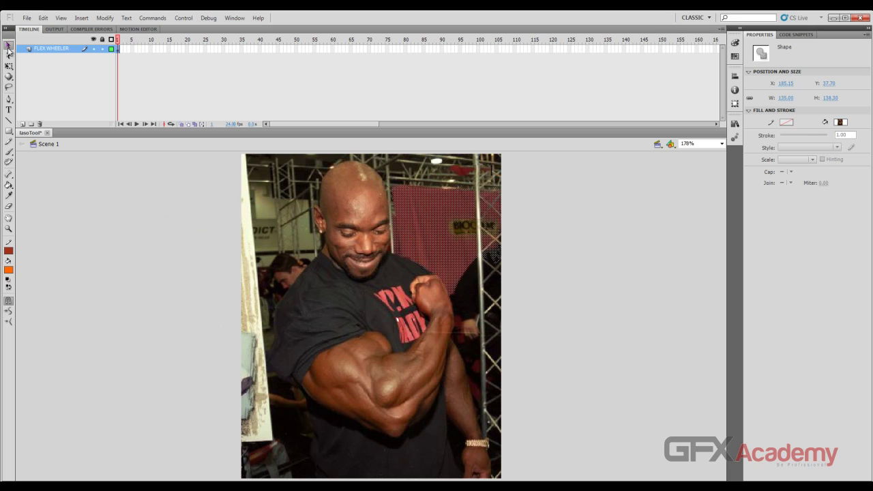
pyautogui.click(125, 243)
pyautogui.click(249, 250)
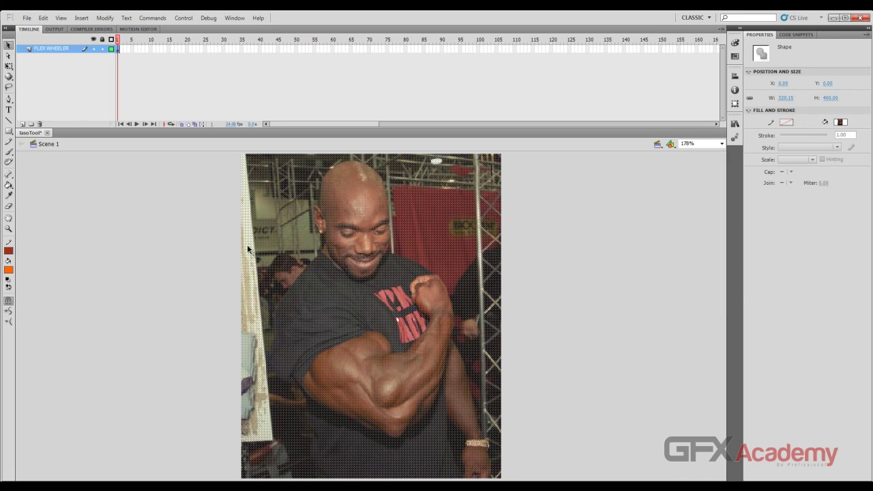
pyautogui.click(209, 244)
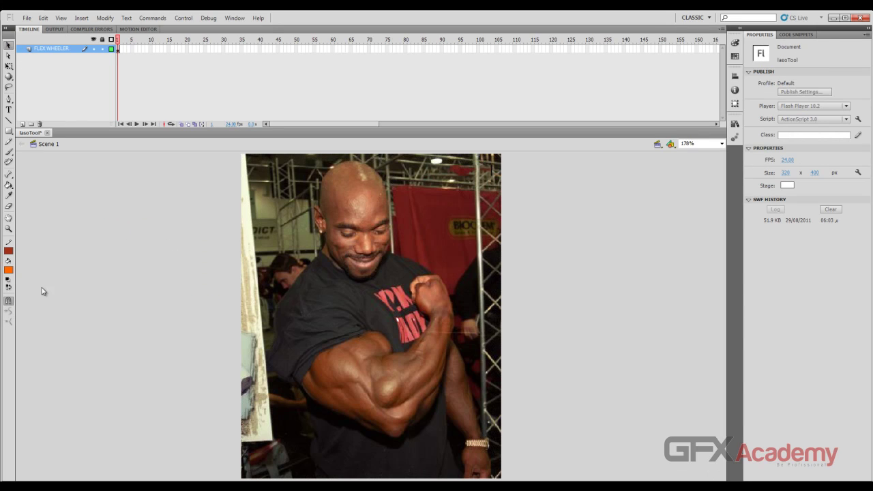
# Outline the man's whole figure with the Lasso tool in Polygon Mode to select him
pyautogui.click(9, 87)
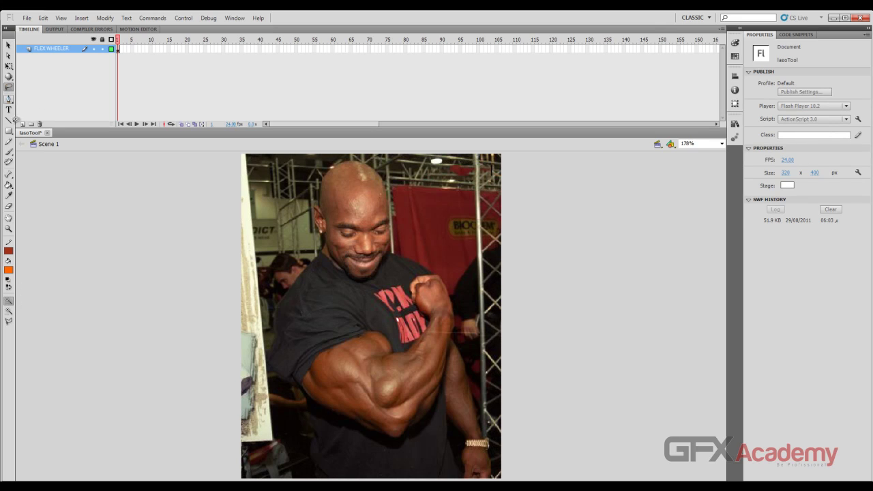
pyautogui.click(9, 323)
pyautogui.click(391, 250)
pyautogui.moveTo(466, 357)
pyautogui.mouseDown()
pyautogui.moveTo(492, 439)
pyautogui.moveTo(491, 475)
pyautogui.moveTo(490, 461)
pyautogui.moveTo(482, 476)
pyautogui.moveTo(316, 475)
pyautogui.moveTo(306, 389)
pyautogui.moveTo(268, 362)
pyautogui.moveTo(285, 291)
pyautogui.moveTo(328, 235)
pyautogui.moveTo(313, 204)
pyautogui.moveTo(329, 170)
pyautogui.moveTo(346, 157)
pyautogui.moveTo(377, 167)
pyautogui.moveTo(389, 186)
pyautogui.moveTo(393, 235)
pyautogui.mouseUp()
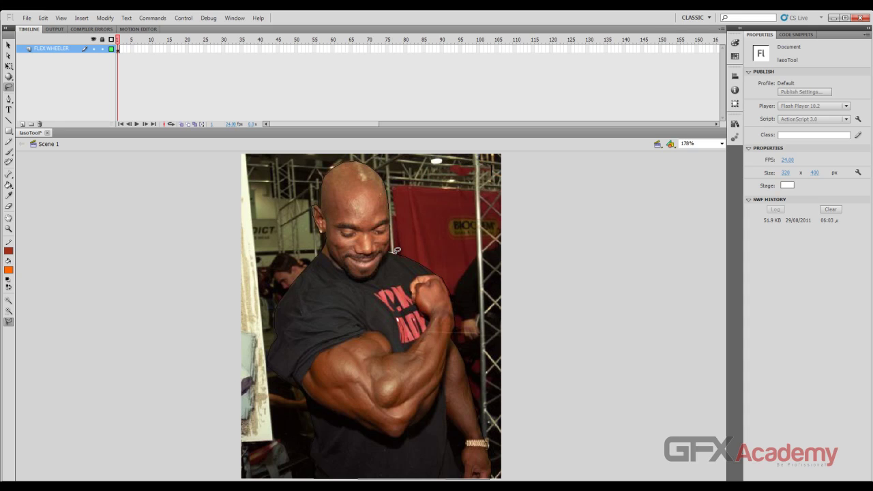
pyautogui.moveTo(397, 250); pyautogui.dragTo(400, 261)
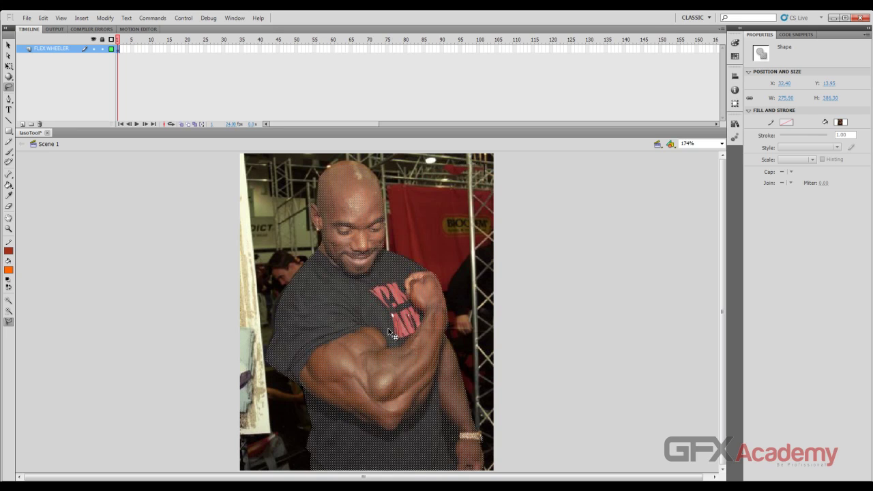
# Move the selected man out of the photo onto the empty pasteboard beside it and deselect him
pyautogui.moveTo(377, 284); pyautogui.dragTo(157, 303)
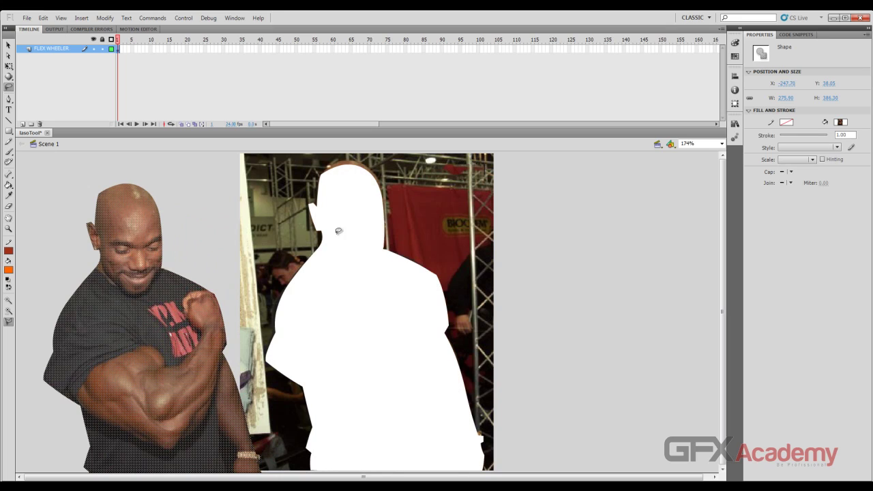
pyautogui.click(8, 44)
pyautogui.rightClick(52, 173)
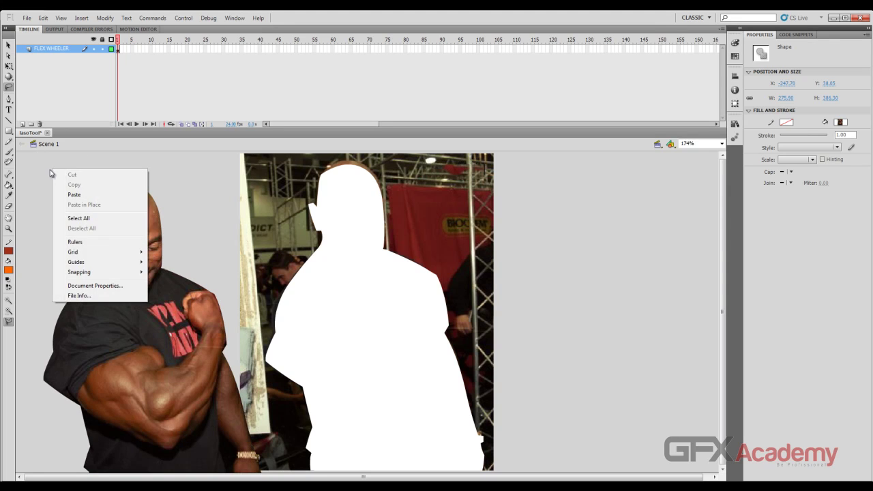
pyautogui.click(81, 225)
pyautogui.press('v')
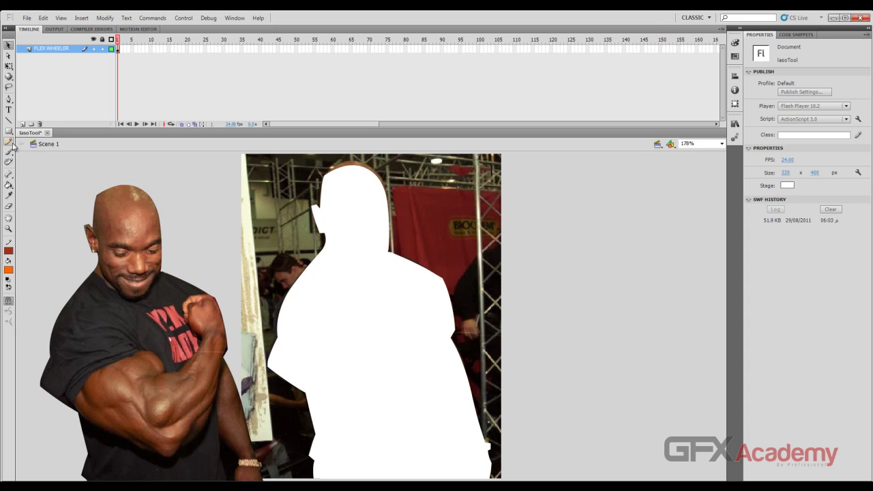
# Touch up the edge of the cutout's head above the ear with the Eraser
pyautogui.click(9, 206)
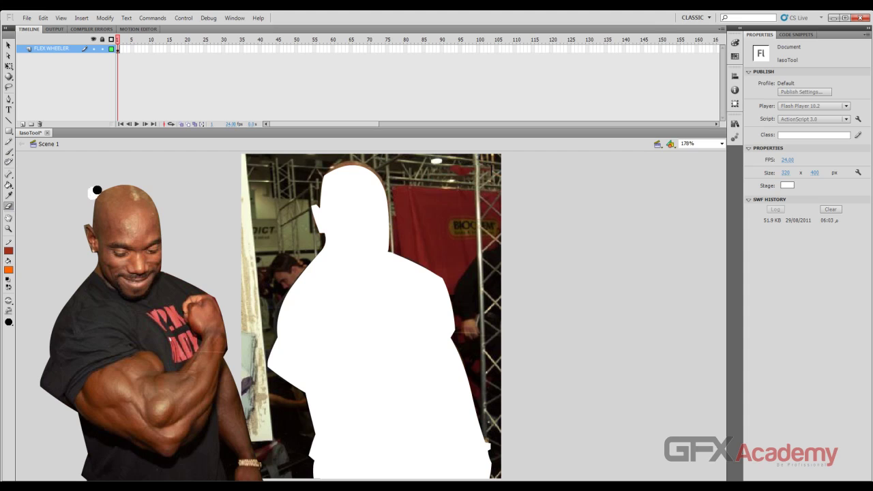
pyautogui.hotkey('ctrl', '2')
pyautogui.moveTo(91, 198)
pyautogui.mouseDown()
pyautogui.moveTo(101, 185)
pyautogui.moveTo(91, 200)
pyautogui.mouseUp()
# Shift the man's cutout further away from the photo and delete the remaining background
pyautogui.click(9, 45)
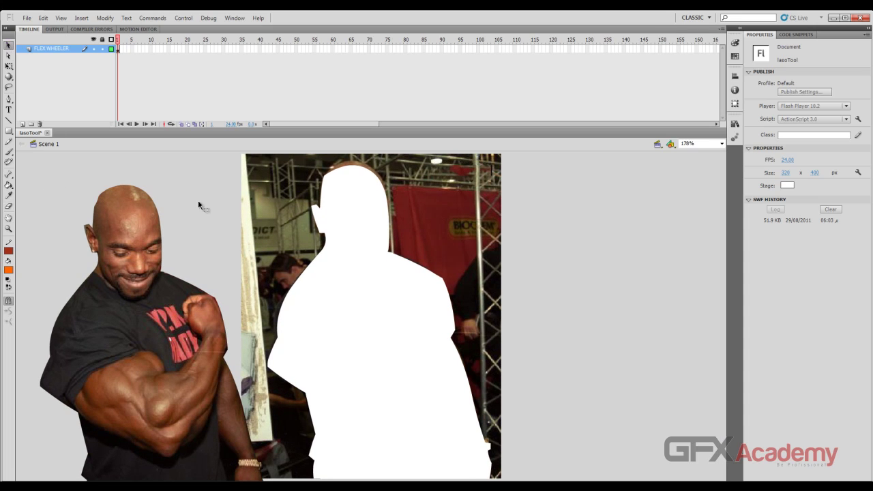
pyautogui.moveTo(136, 339)
pyautogui.mouseDown()
pyautogui.moveTo(105, 333)
pyautogui.moveTo(125, 340)
pyautogui.mouseUp()
pyautogui.click(291, 241)
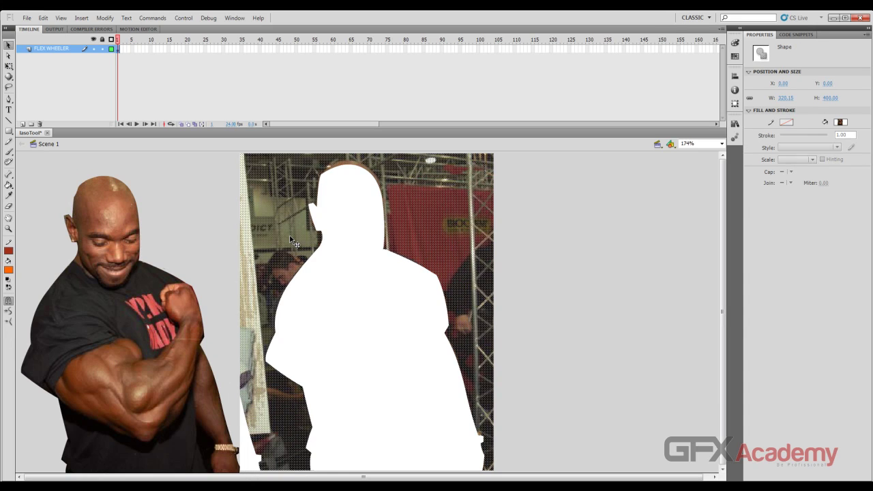
pyautogui.press('Delete')
# Move the man's cutout back onto the stage and align it to the stage's horizontal and vertical centre
pyautogui.click(104, 307)
pyautogui.moveTo(104, 307); pyautogui.dragTo(350, 285)
pyautogui.click(735, 76)
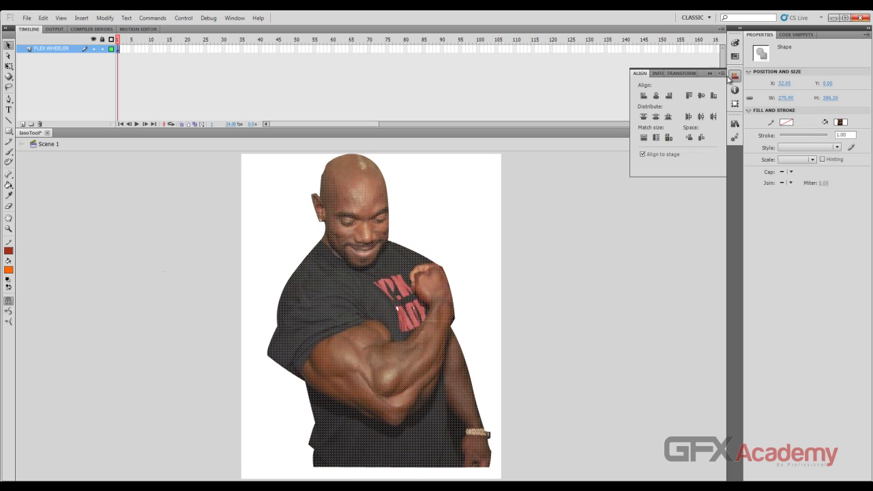
pyautogui.click(656, 95)
pyautogui.click(701, 96)
pyautogui.click(577, 238)
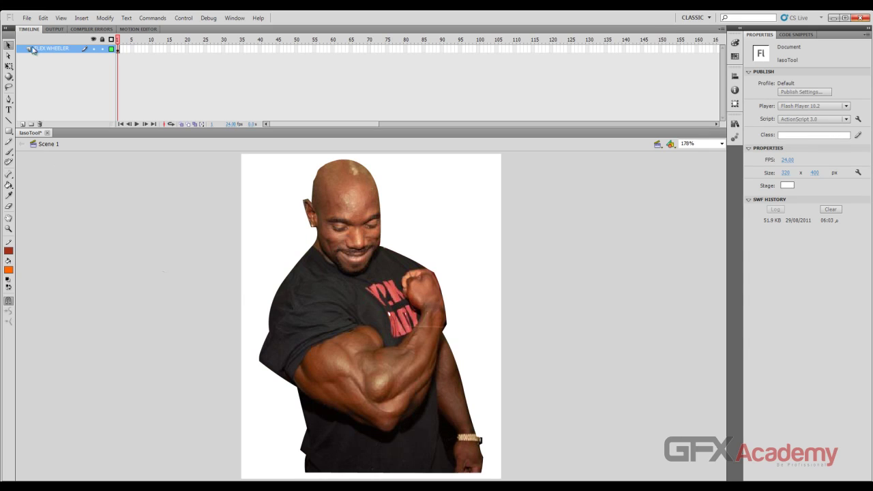
# Add a layer below FLEX WHEELER and draw a stage-covering rectangle with no stroke and a red-to-black radial gradient fill
pyautogui.click(22, 125)
pyautogui.moveTo(52, 49); pyautogui.dragTo(62, 65)
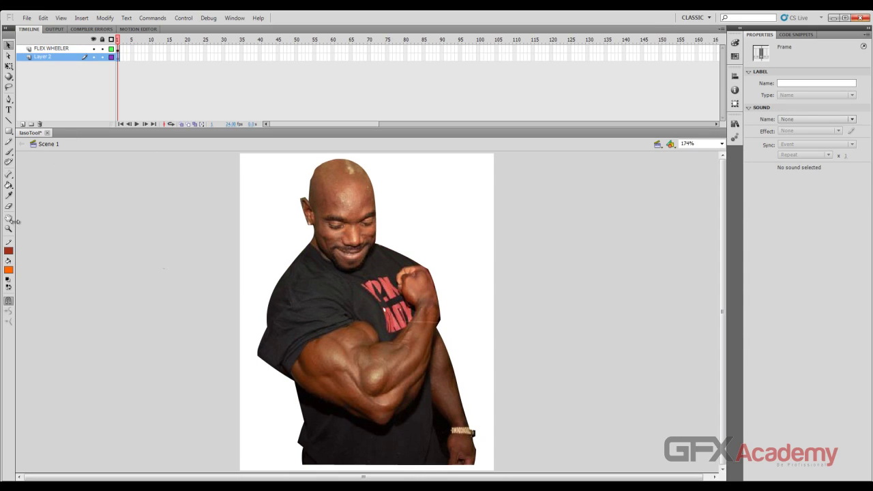
pyautogui.click(10, 249)
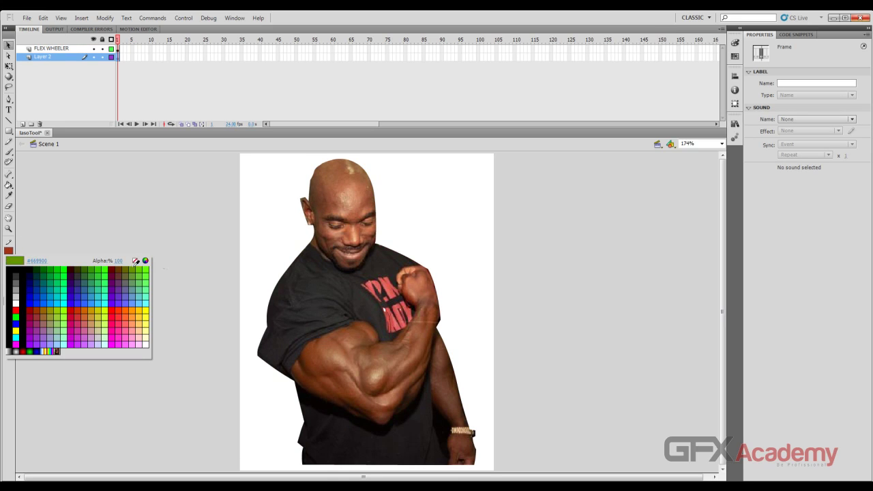
pyautogui.click(134, 261)
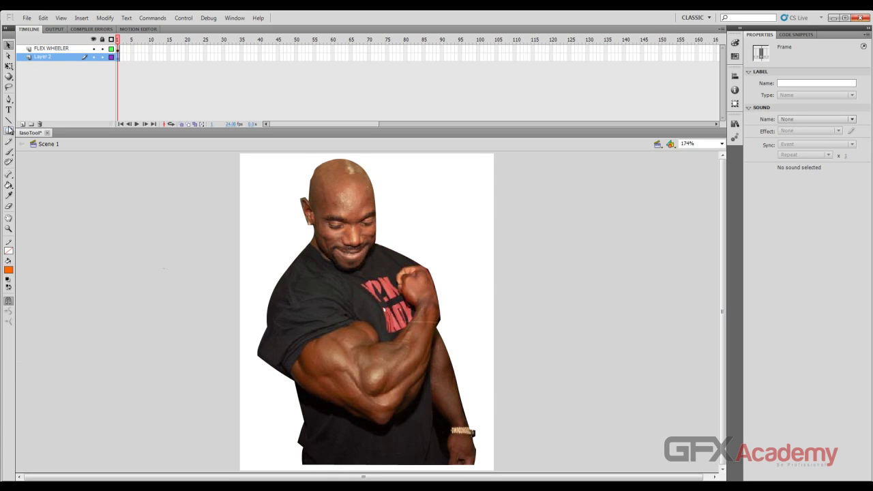
pyautogui.click(9, 131)
pyautogui.click(48, 141)
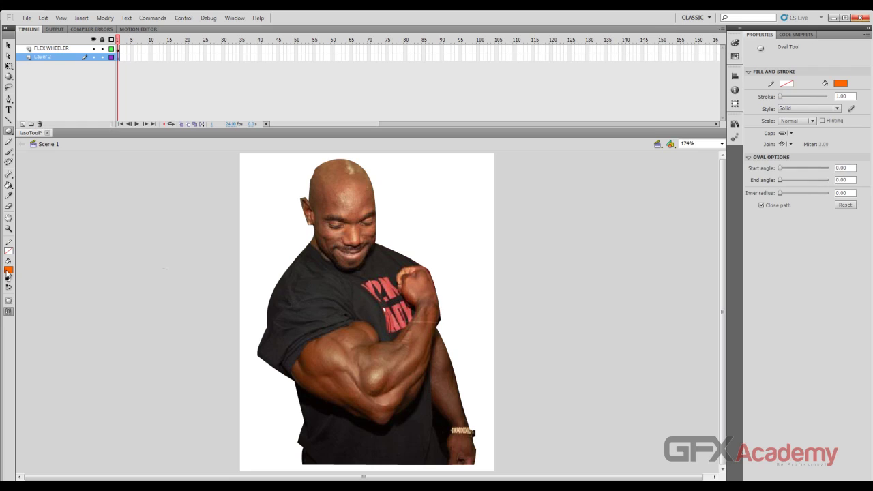
pyautogui.click(9, 131)
pyautogui.click(48, 131)
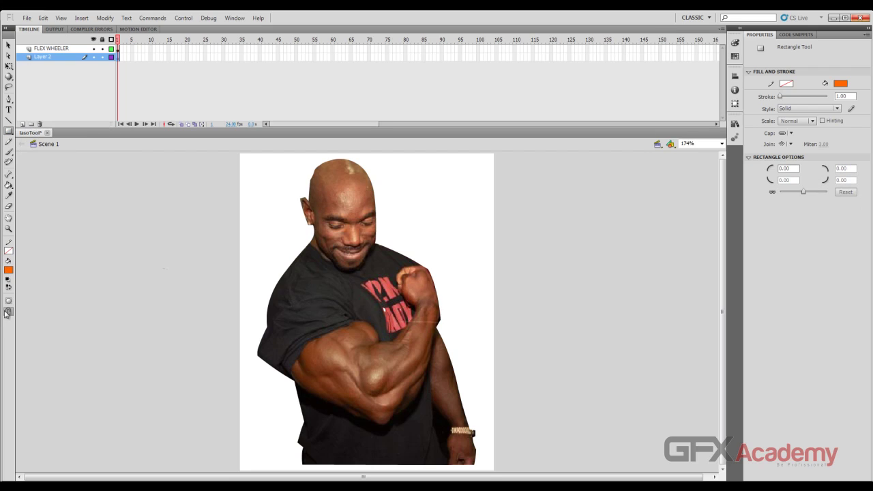
pyautogui.click(9, 271)
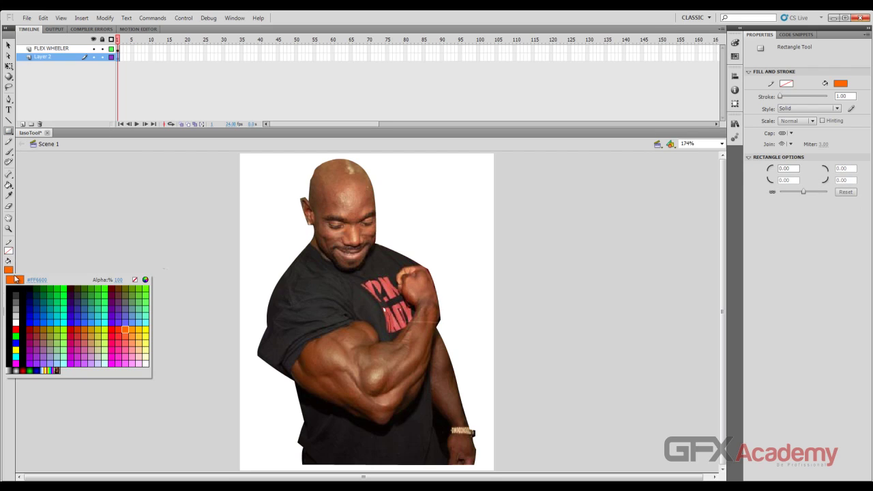
pyautogui.click(24, 367)
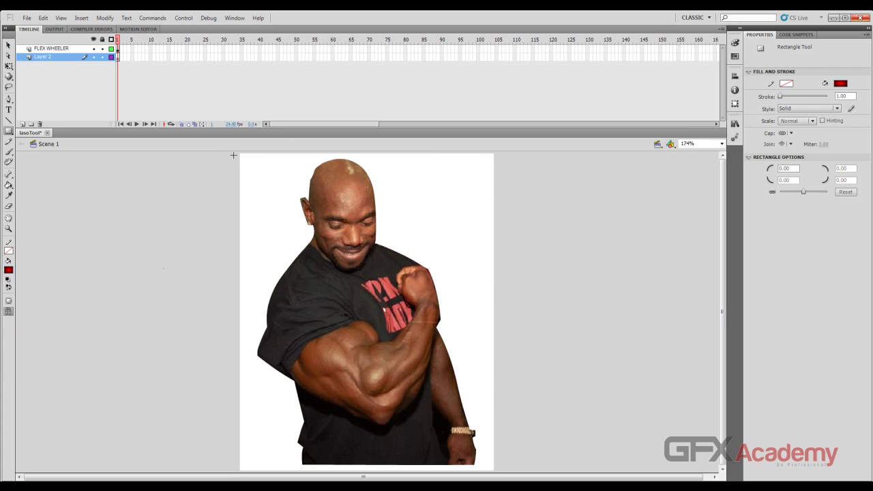
pyautogui.moveTo(239, 151); pyautogui.dragTo(497, 477)
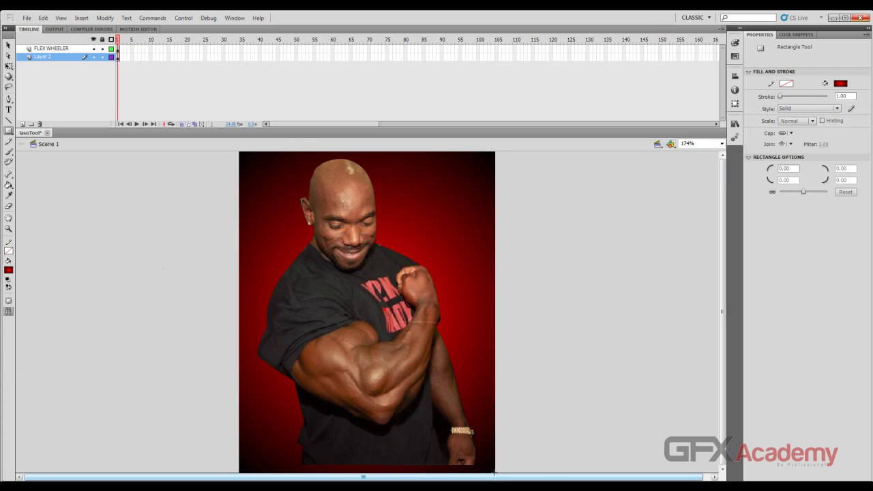
# Align the man's cutout to the bottom edge of the stage and deselect it
pyautogui.click(8, 45)
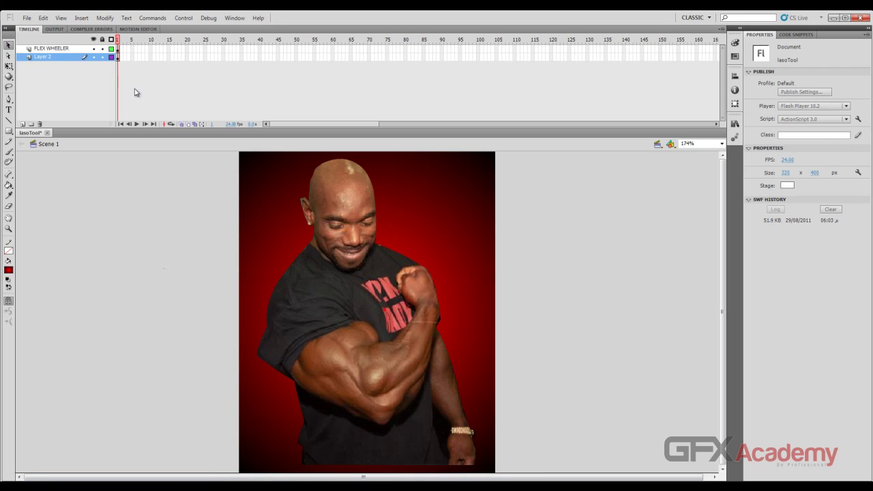
pyautogui.click(358, 334)
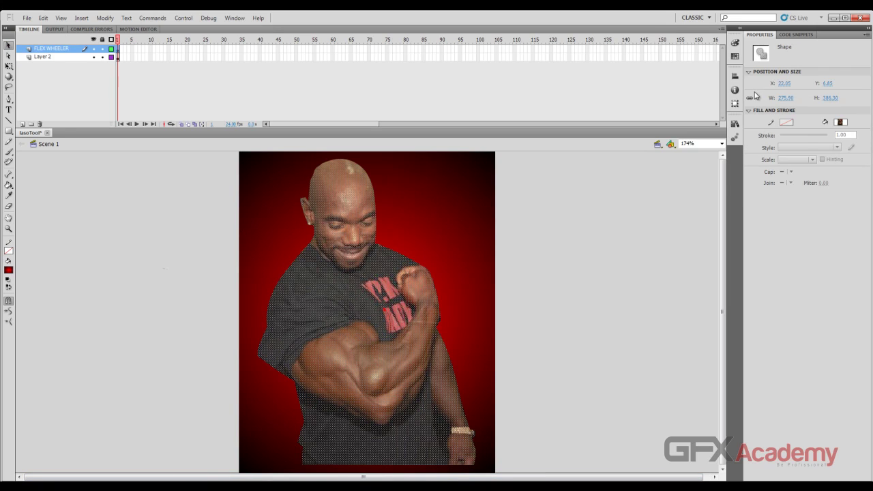
pyautogui.click(735, 76)
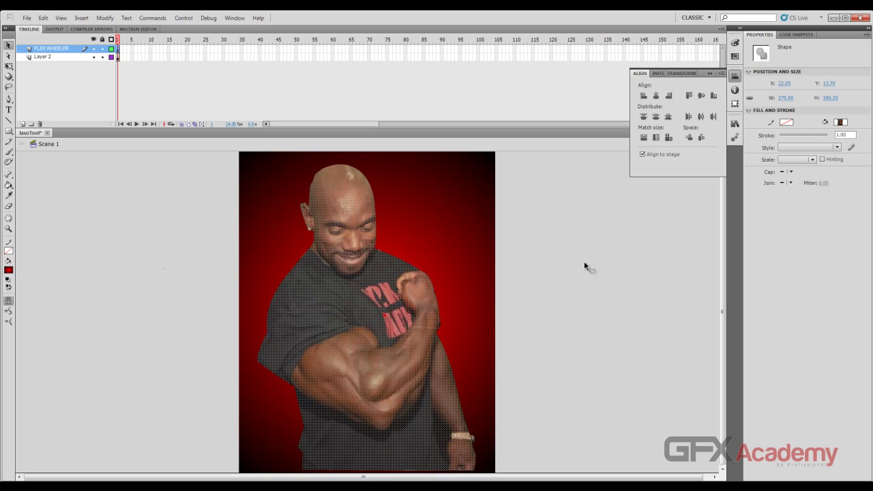
pyautogui.click(585, 260)
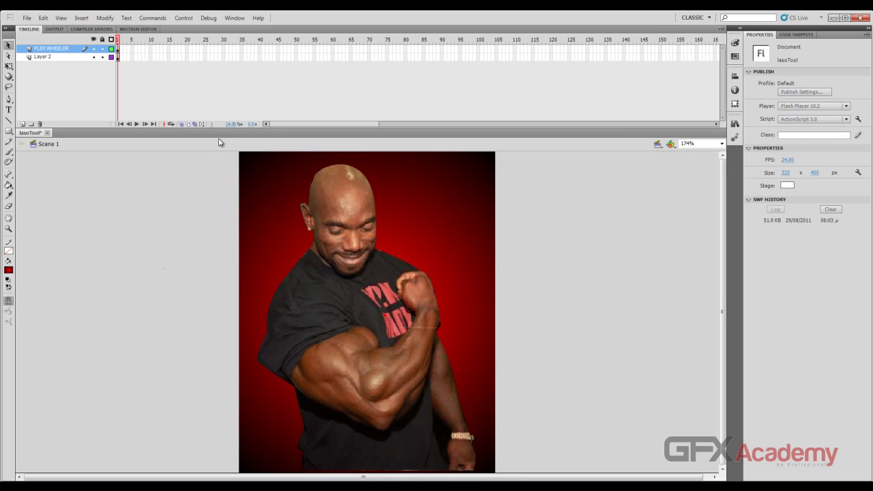
# Add a layer above FLEX WHEELER and place the white text "FLEX WHEELER" on it beside the man's head
pyautogui.click(22, 124)
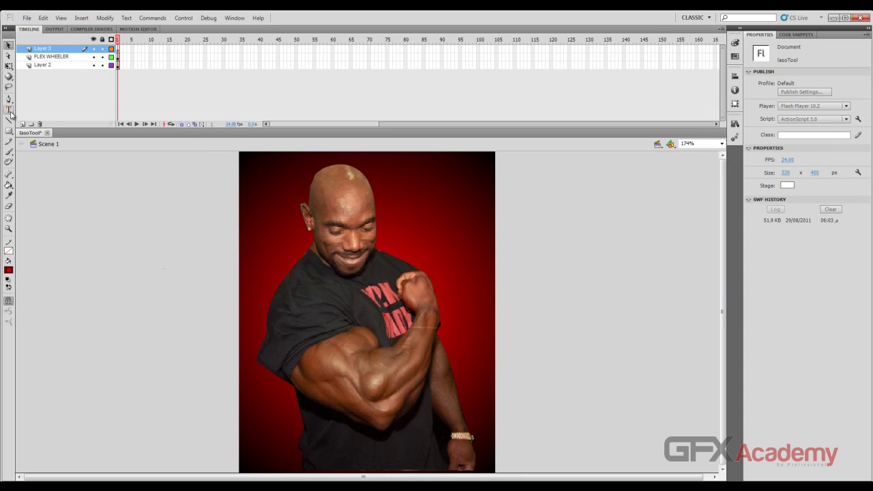
pyautogui.click(8, 109)
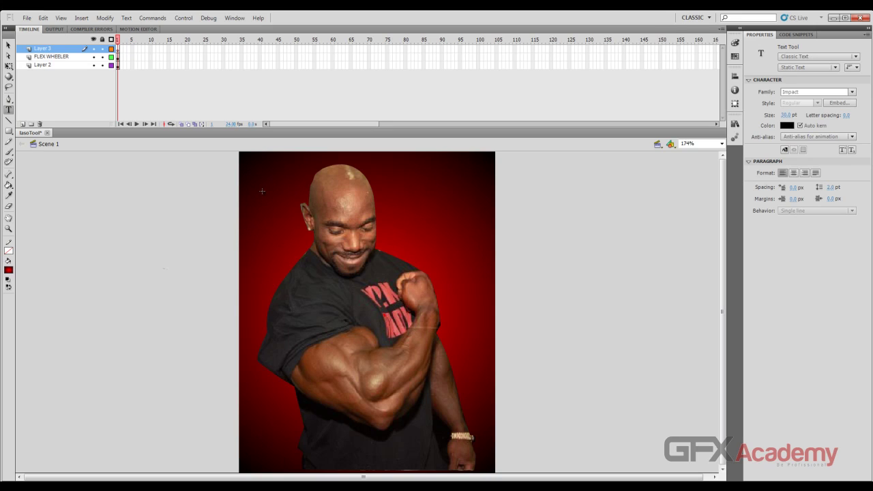
pyautogui.click(787, 125)
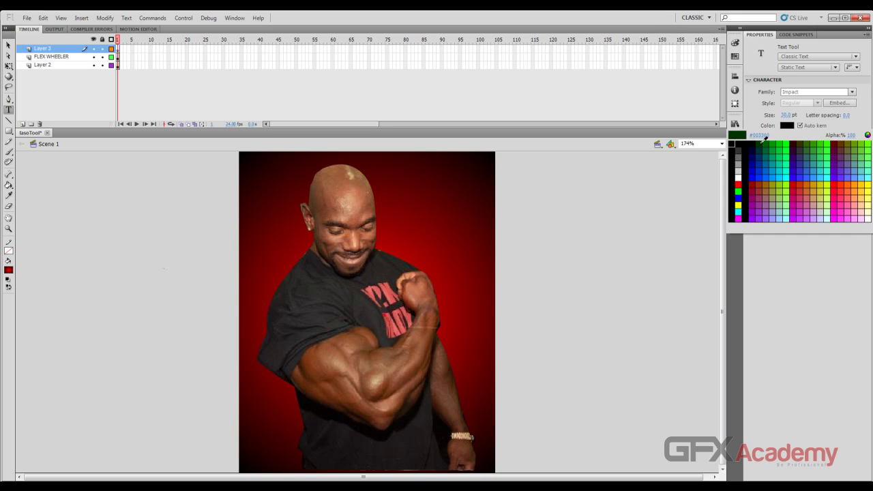
pyautogui.click(742, 174)
pyautogui.click(274, 220)
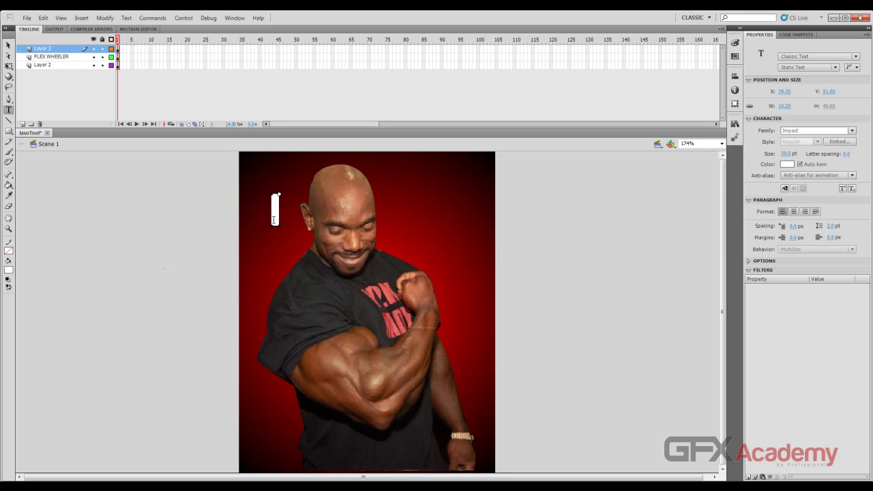
pyautogui.write('FLEX')
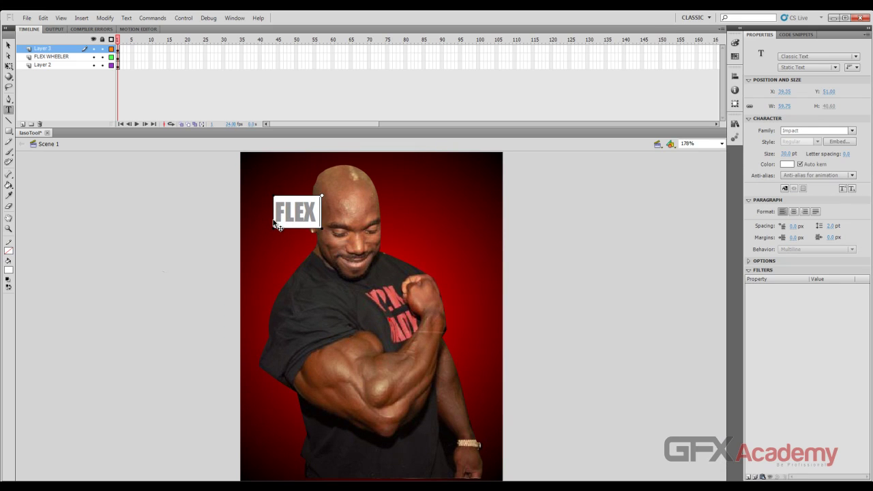
pyautogui.write(' WHE')
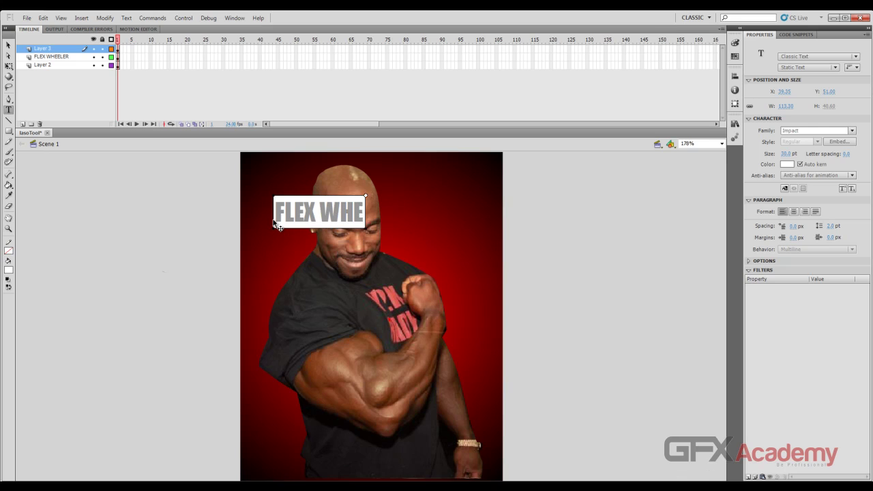
pyautogui.write('ELER')
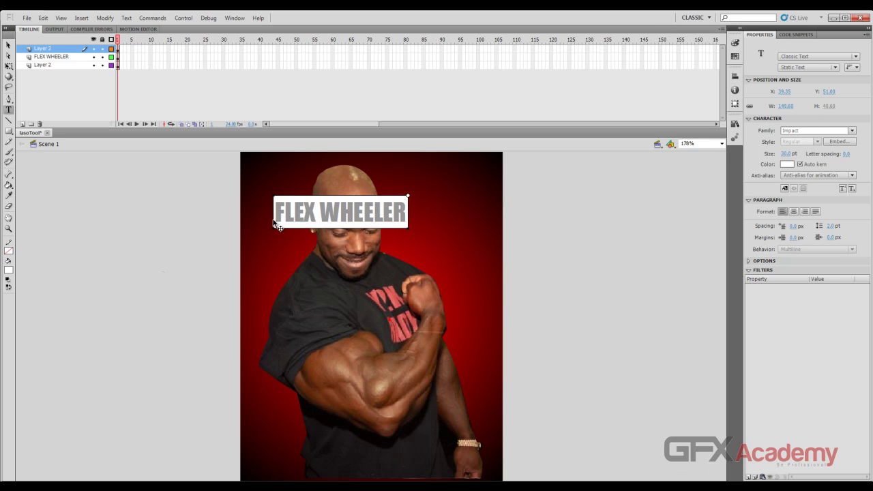
pyautogui.press('Escape')
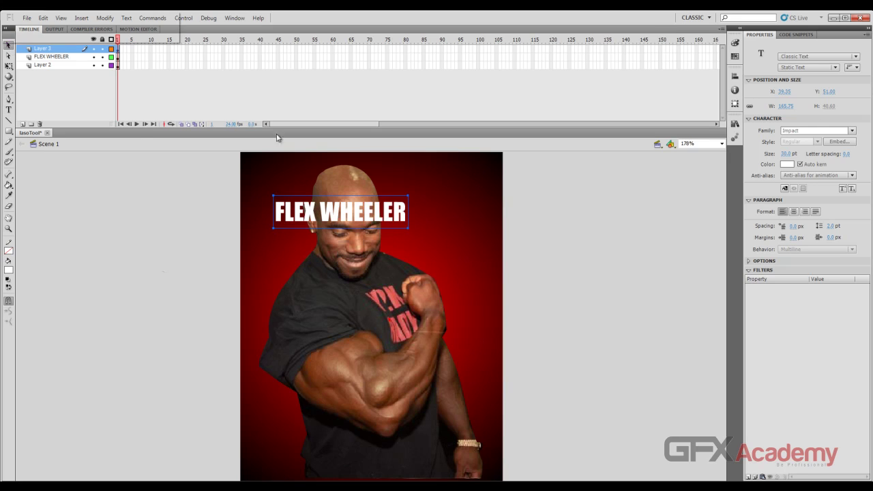
# Move the FLEX WHEELER text down to the lower part of the stage, over the man's shirt, and deselect it
pyautogui.click(427, 278)
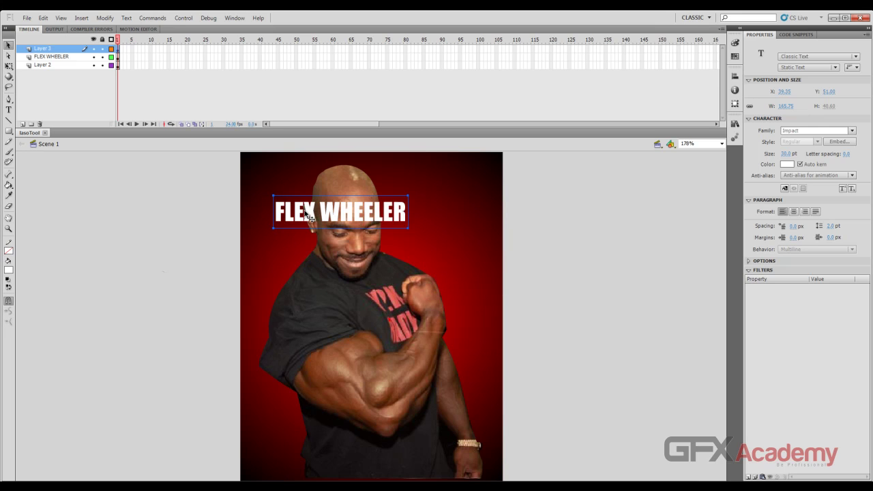
pyautogui.moveTo(309, 219); pyautogui.dragTo(341, 459)
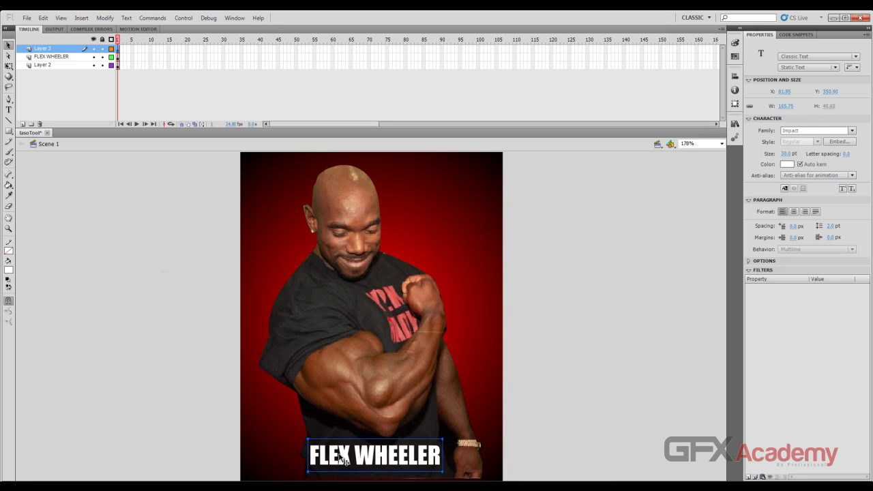
pyautogui.click(189, 346)
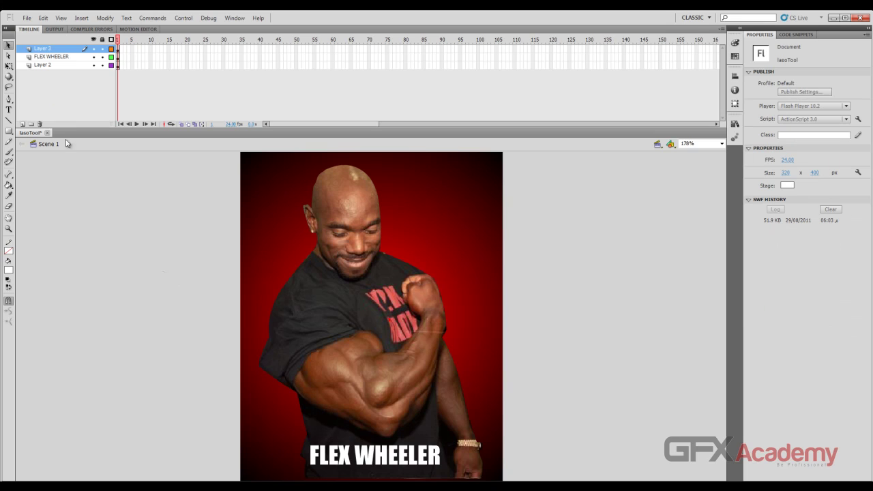
pyautogui.click(9, 109)
pyautogui.click(374, 165)
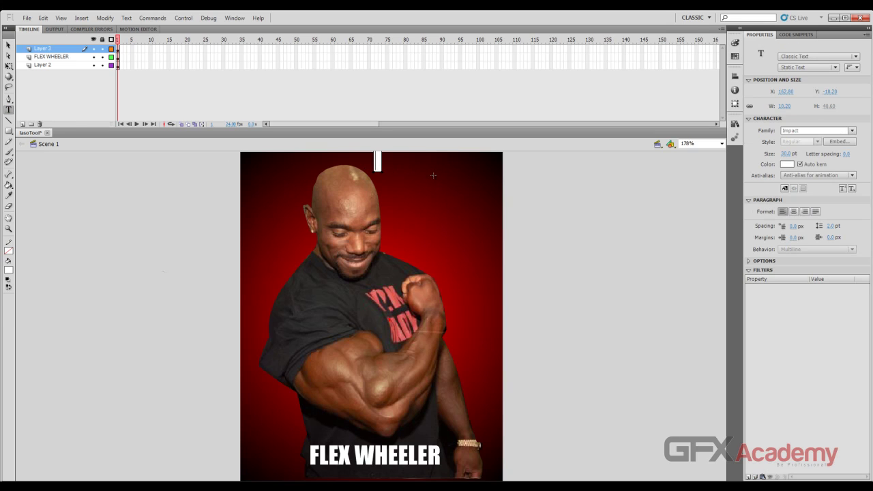
pyautogui.write('FREE')
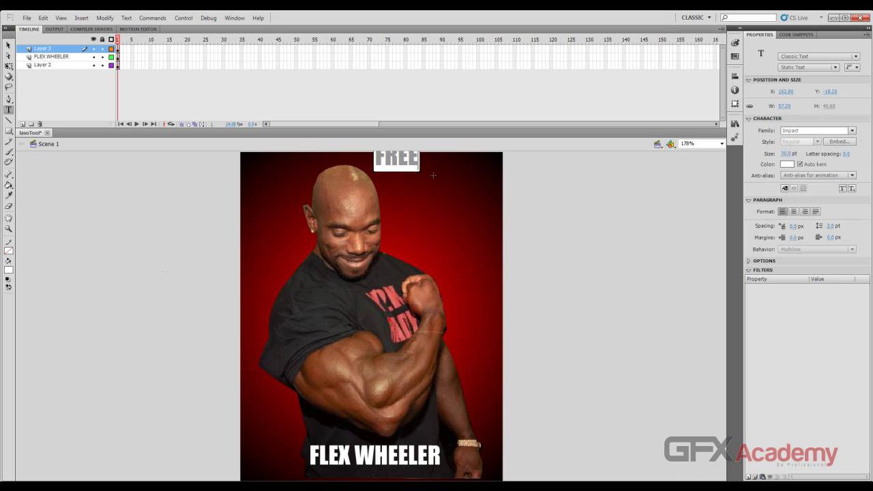
pyautogui.press('BackSpace')
pyautogui.press('BackSpace')
pyautogui.press('BackSpace')
pyautogui.press('BackSpace')
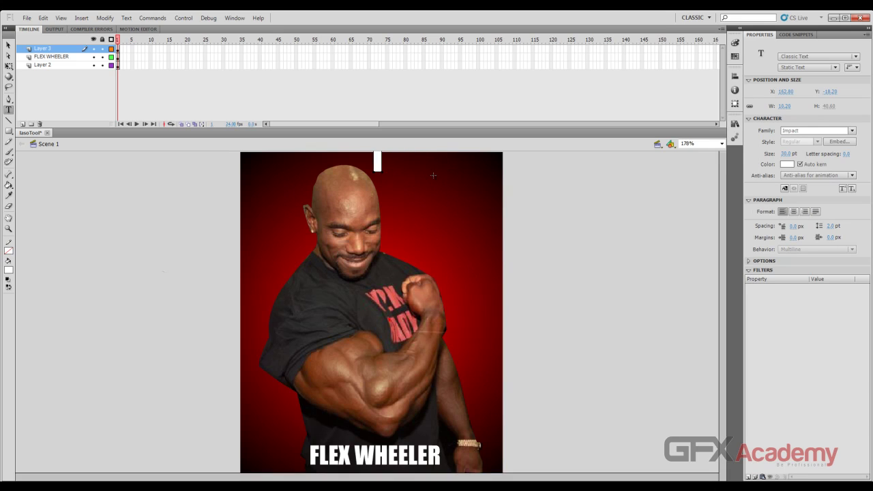
pyautogui.write('WWw.freelea')
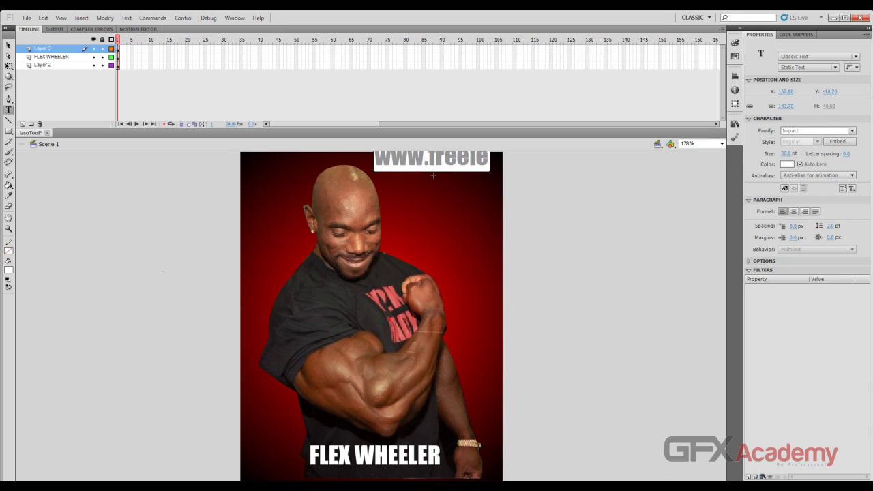
pyautogui.write('rns.com')
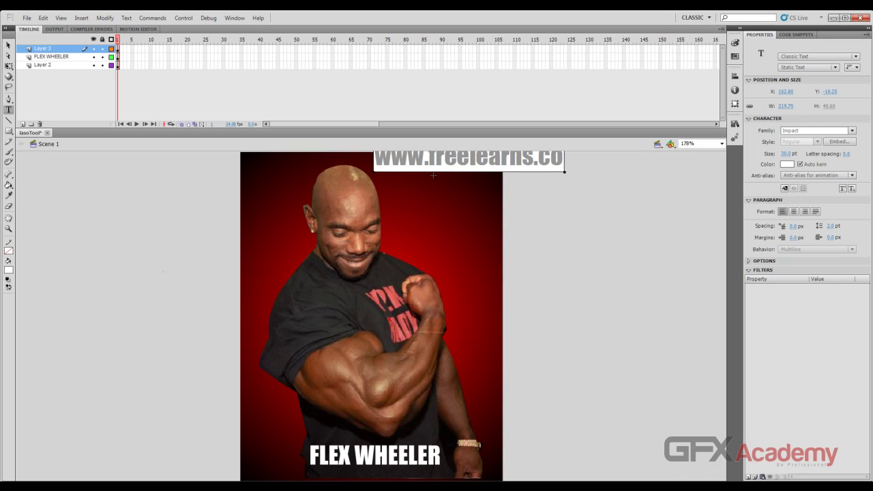
# Move the web address text over the man's head within the stage and set its font size to 15 pt
pyautogui.click(8, 45)
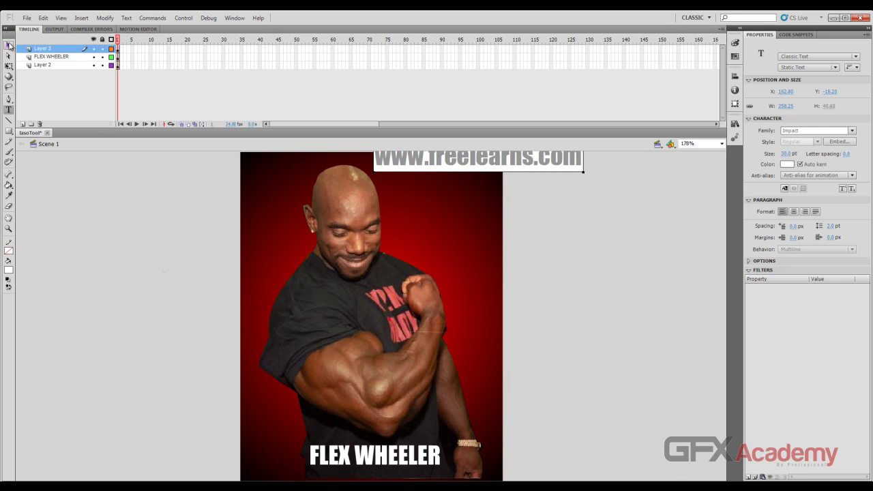
pyautogui.moveTo(403, 168); pyautogui.dragTo(311, 177)
pyautogui.click(795, 156)
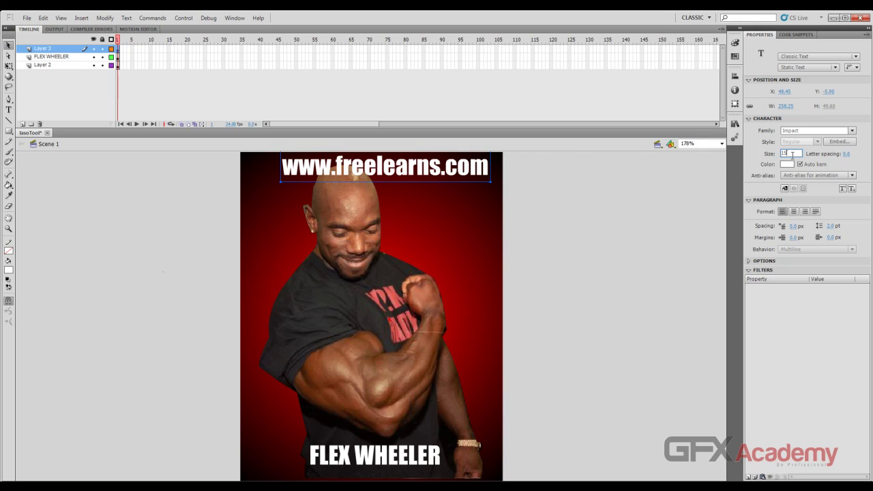
pyautogui.press('Return')
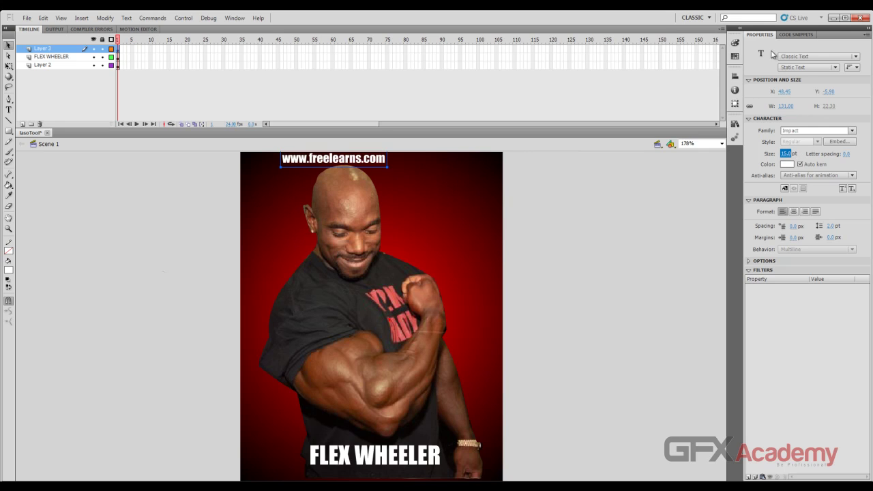
# Align the web address text to the stage's horizontal centre and top edge, and preview the movie
pyautogui.click(735, 76)
pyautogui.click(656, 96)
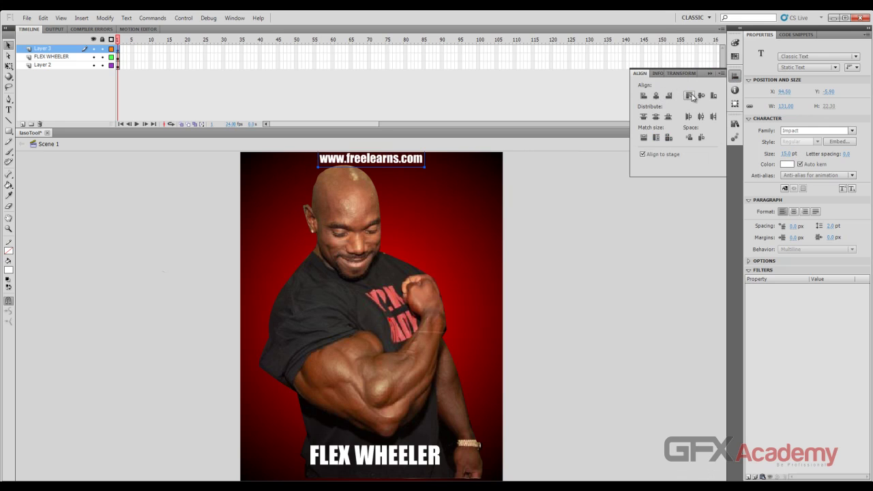
pyautogui.click(690, 96)
pyautogui.click(575, 212)
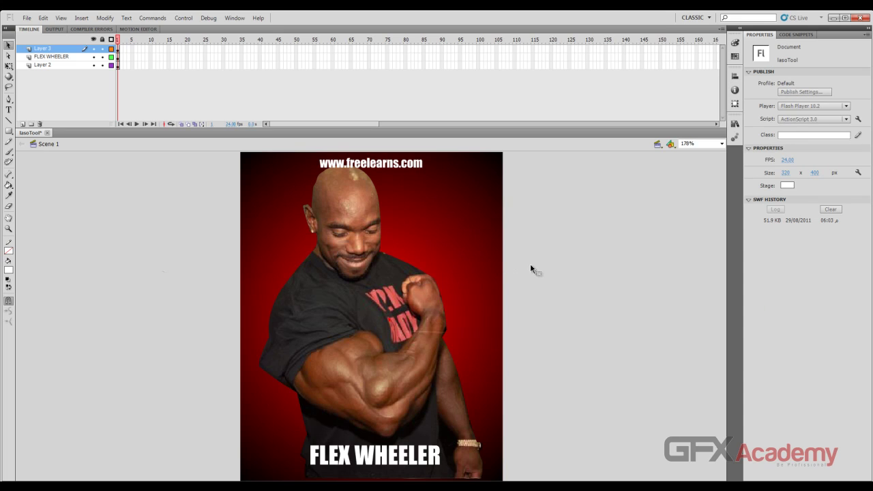
pyautogui.hotkey('ctrl', 'Return')
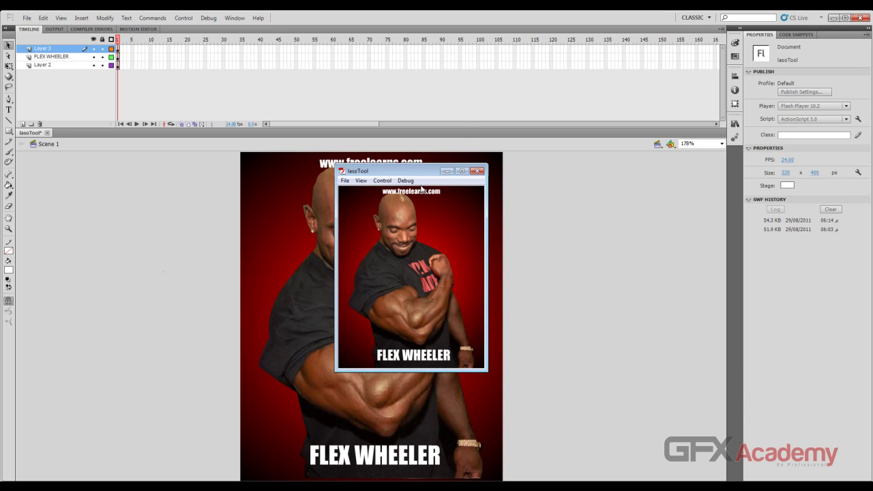
pyautogui.click(478, 171)
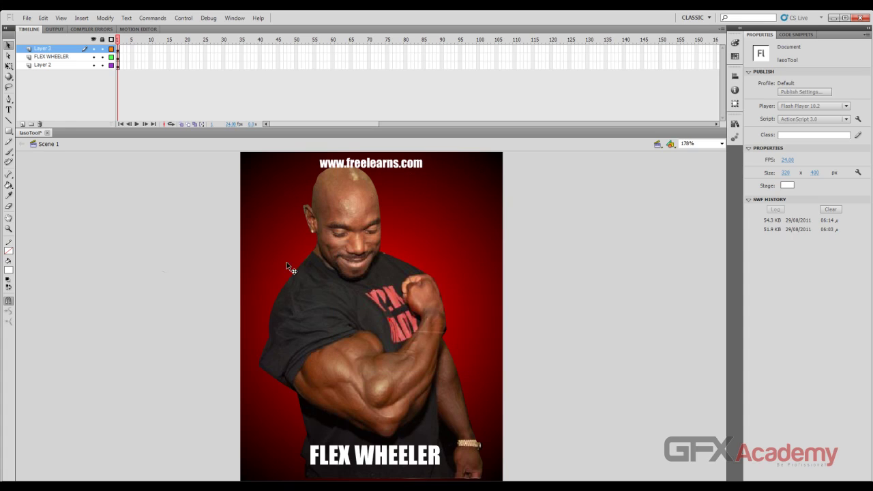
# Convert the man's cutout to a movie clip symbol with the default name and registration
pyautogui.click(372, 268)
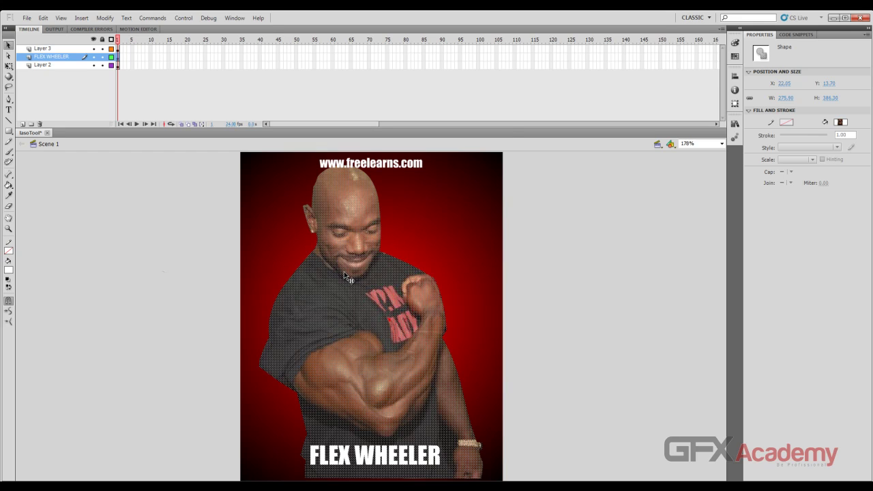
pyautogui.press('F8')
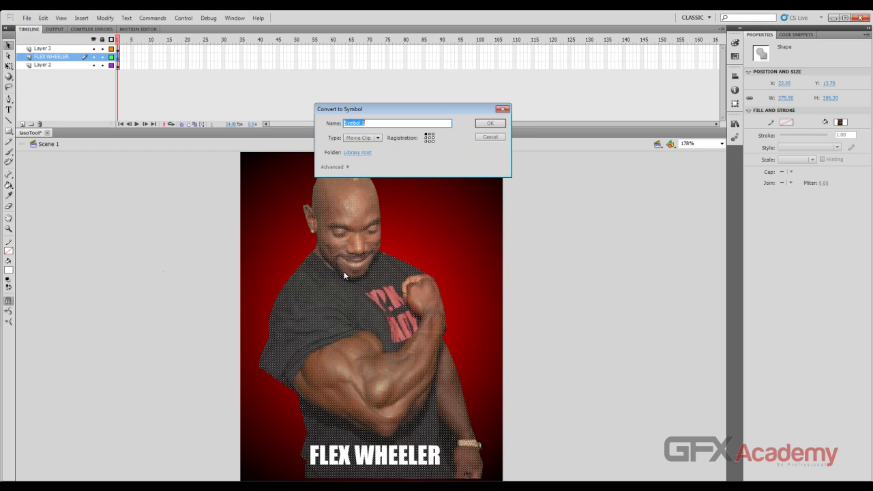
pyautogui.press('Return')
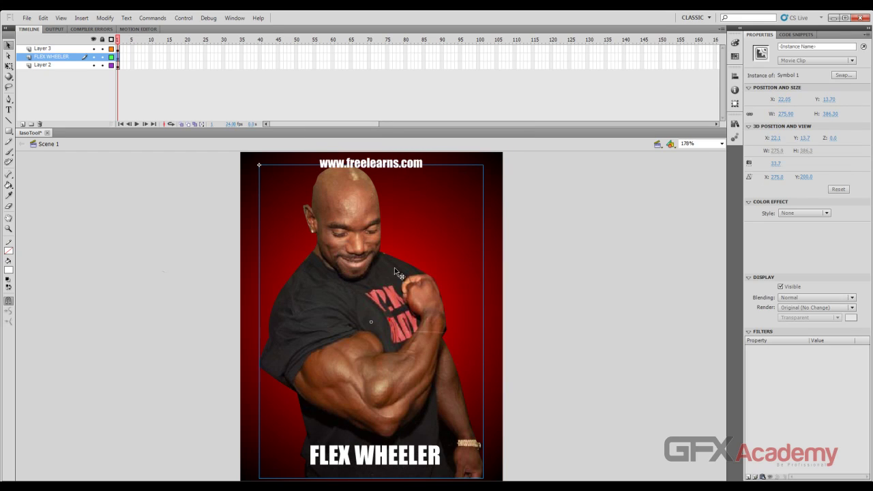
# Apply a white Glow filter with an 18 px horizontal and vertical blur to the man's movie clip
pyautogui.click(749, 477)
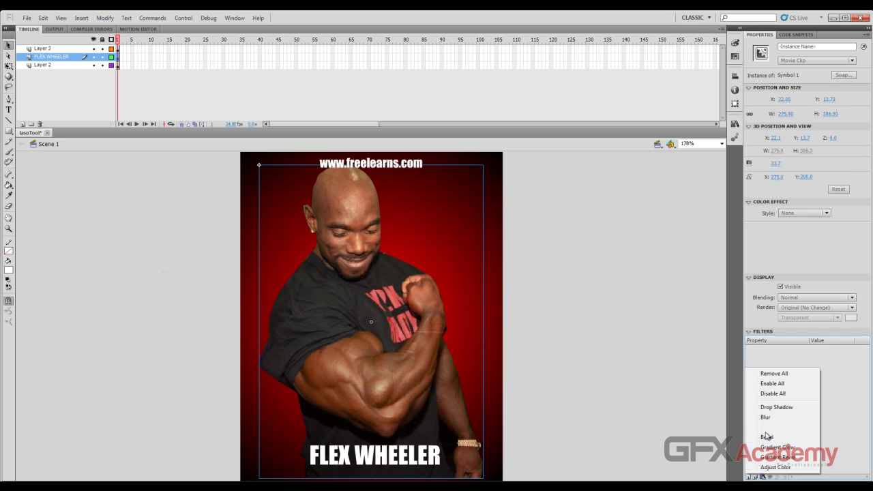
pyautogui.click(767, 429)
pyautogui.click(815, 392)
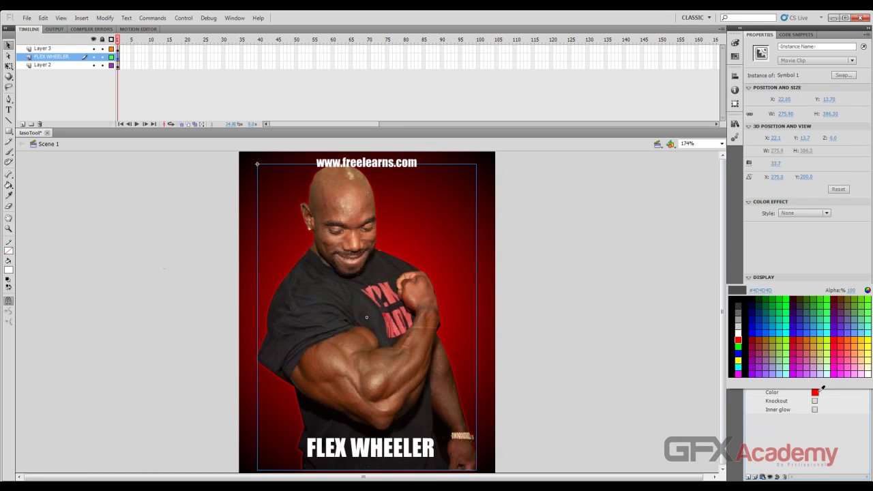
pyautogui.click(739, 335)
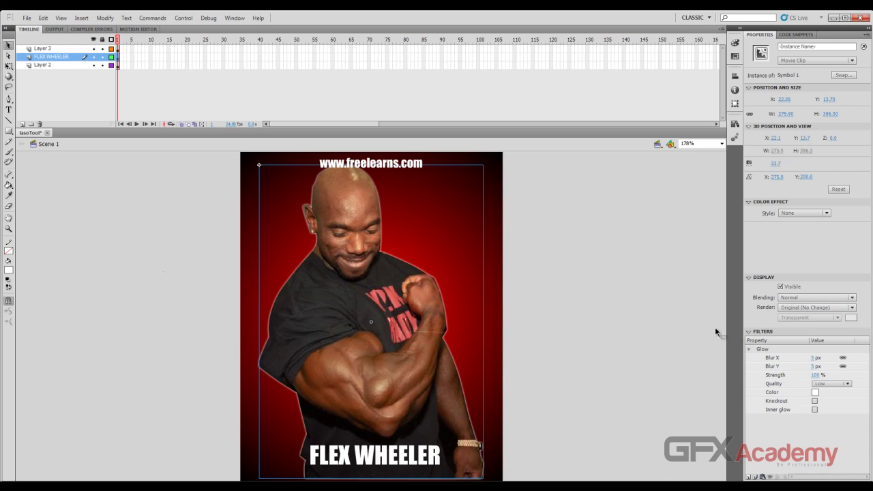
pyautogui.click(821, 368)
pyautogui.write('17')
pyautogui.press('Return')
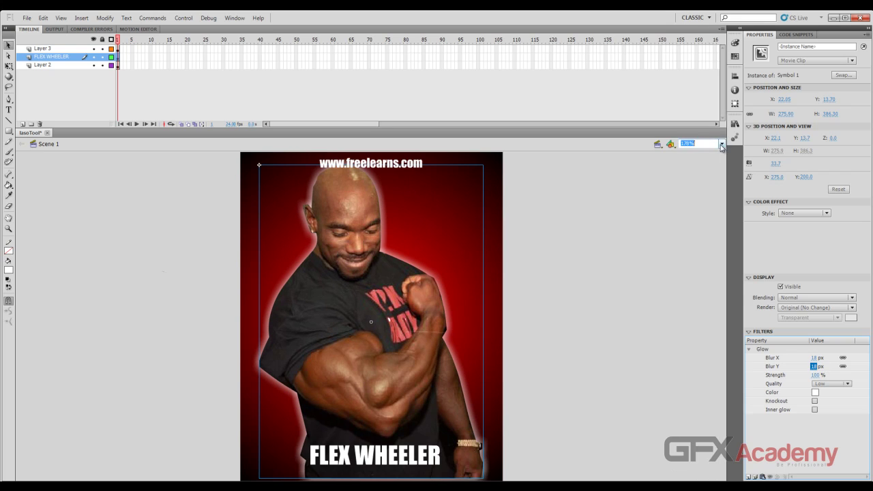
# Fit the stage in the window and raise the glow's strength to 171%
pyautogui.click(722, 143)
pyautogui.click(702, 151)
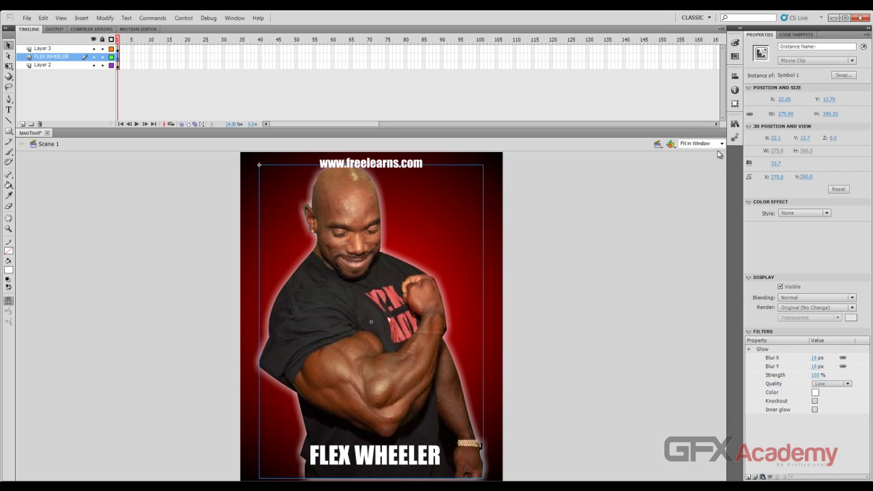
pyautogui.click(817, 376)
pyautogui.write('165')
pyautogui.press('Return')
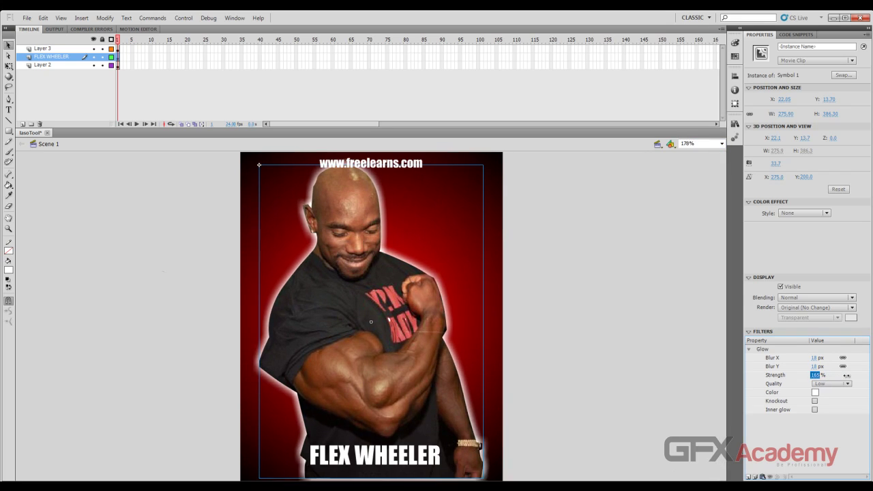
pyautogui.moveTo(847, 375); pyautogui.dragTo(850, 375)
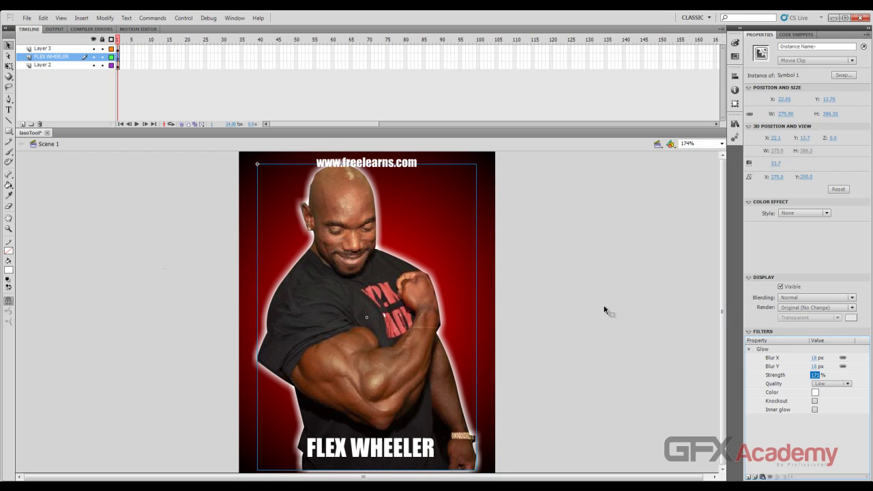
# Set the glow's quality to High and its strength to 122%, and deselect the man's movie clip
pyautogui.click(829, 383)
pyautogui.click(837, 403)
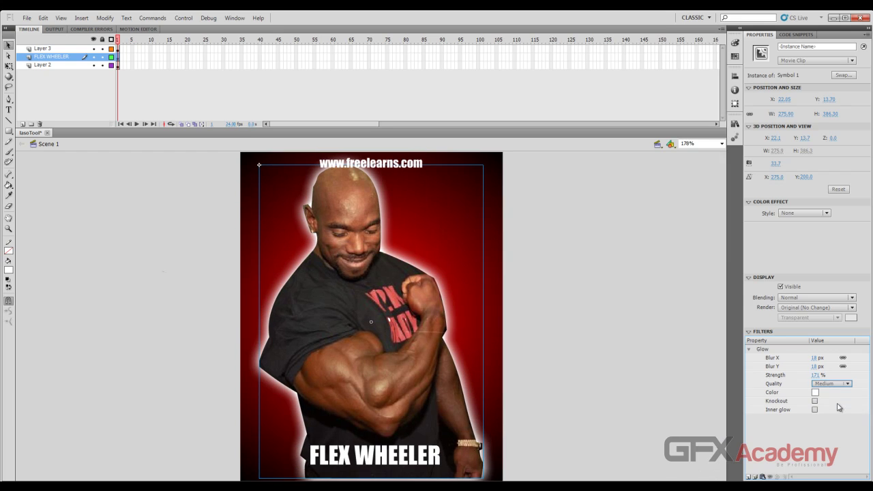
pyautogui.click(831, 383)
pyautogui.click(833, 414)
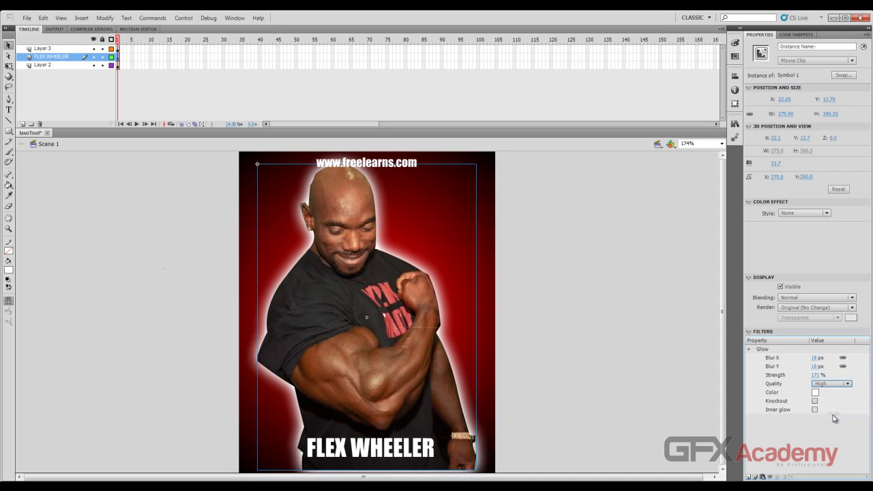
pyautogui.click(815, 375)
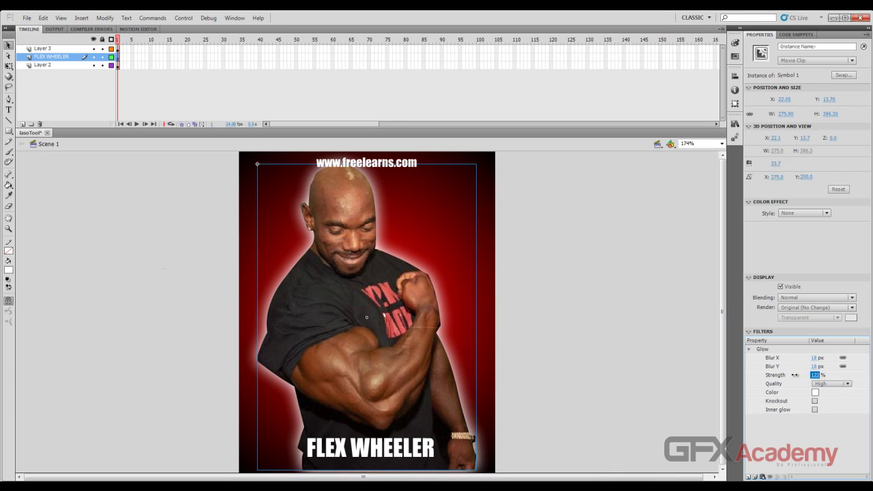
pyautogui.click(656, 316)
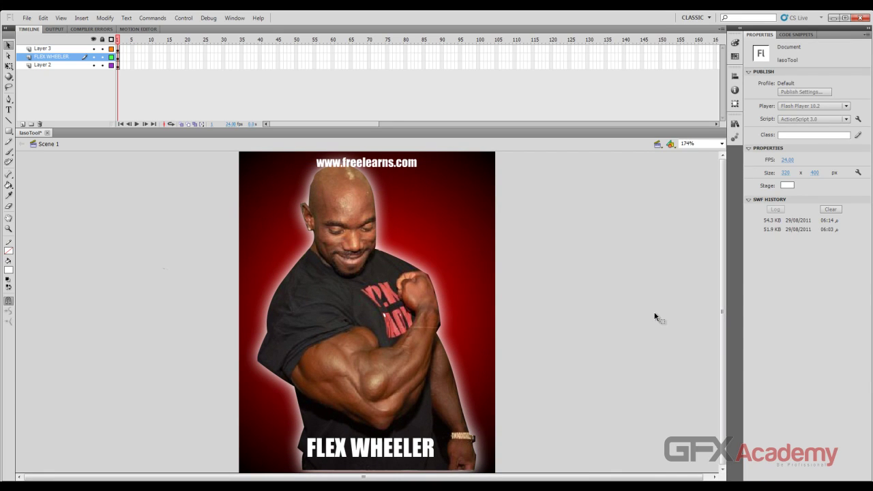
# Test the movie to check the glow, close the preview and activate the Lasso tool
pyautogui.hotkey('ctrl', 'Return')
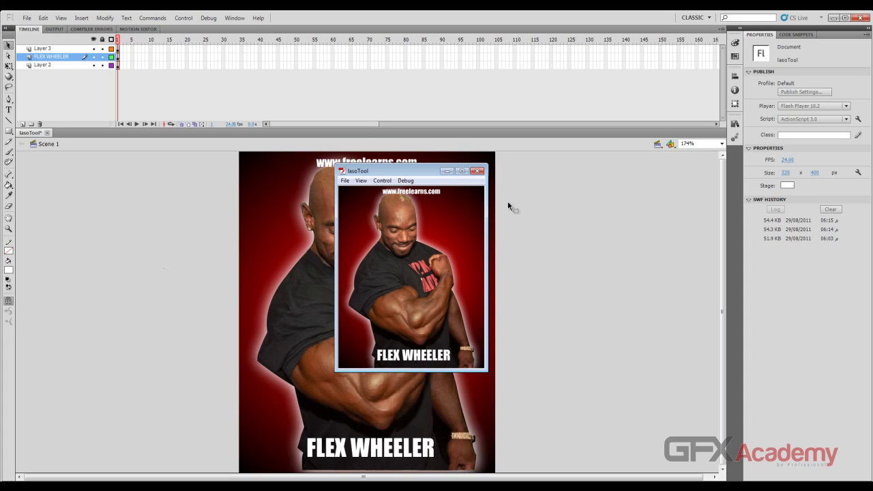
pyautogui.click(476, 171)
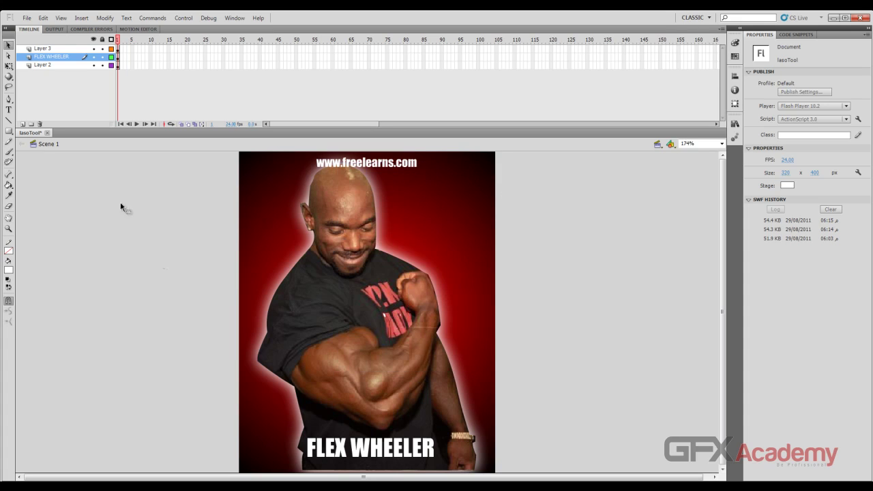
pyautogui.click(10, 87)
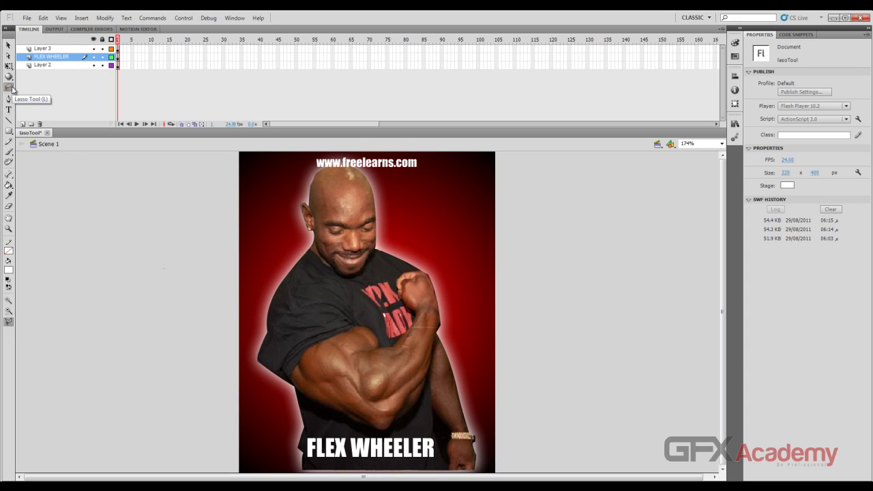